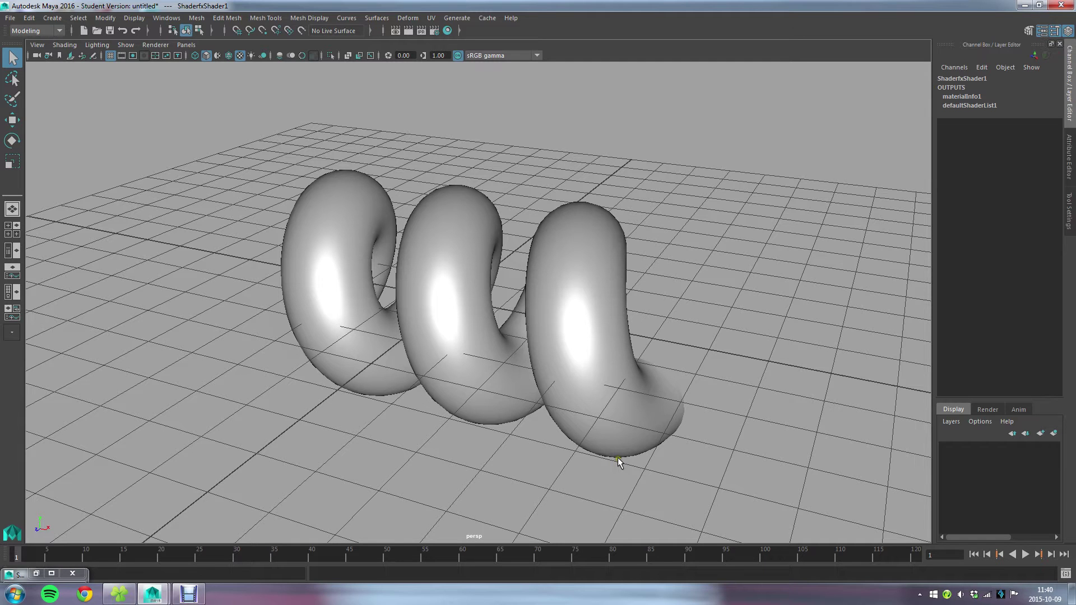
Bring up the ShaderFX editor and frame the default node graph.
{"action": "left_click_drag", "start_coordinate": [340, 372], "coordinate": [405, 364], "text": "alt"}
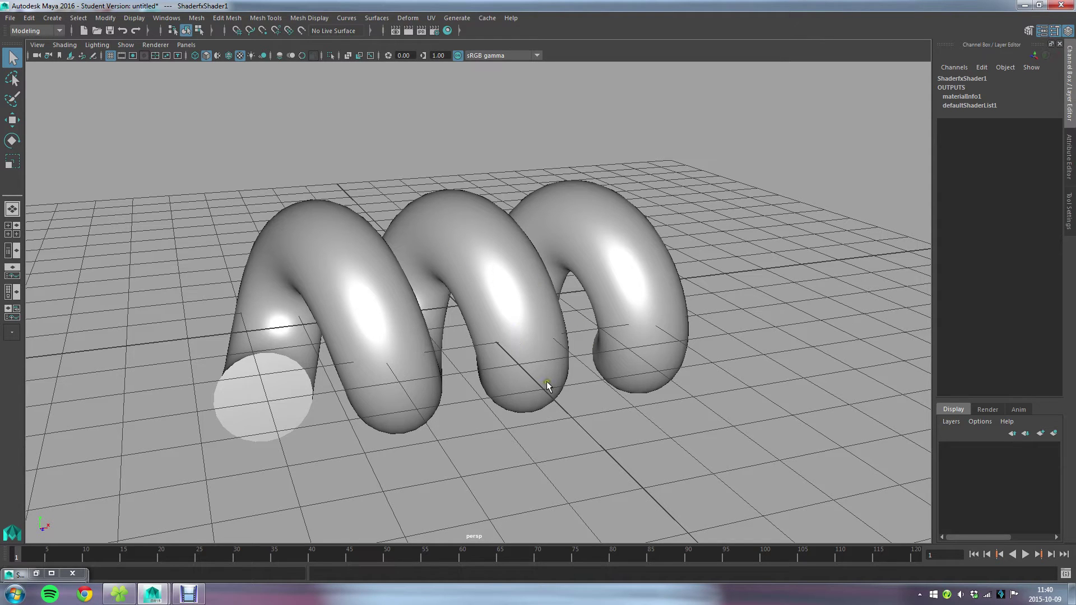
{"action": "left_click", "coordinate": [51, 574]}
{"action": "key", "text": "f"}
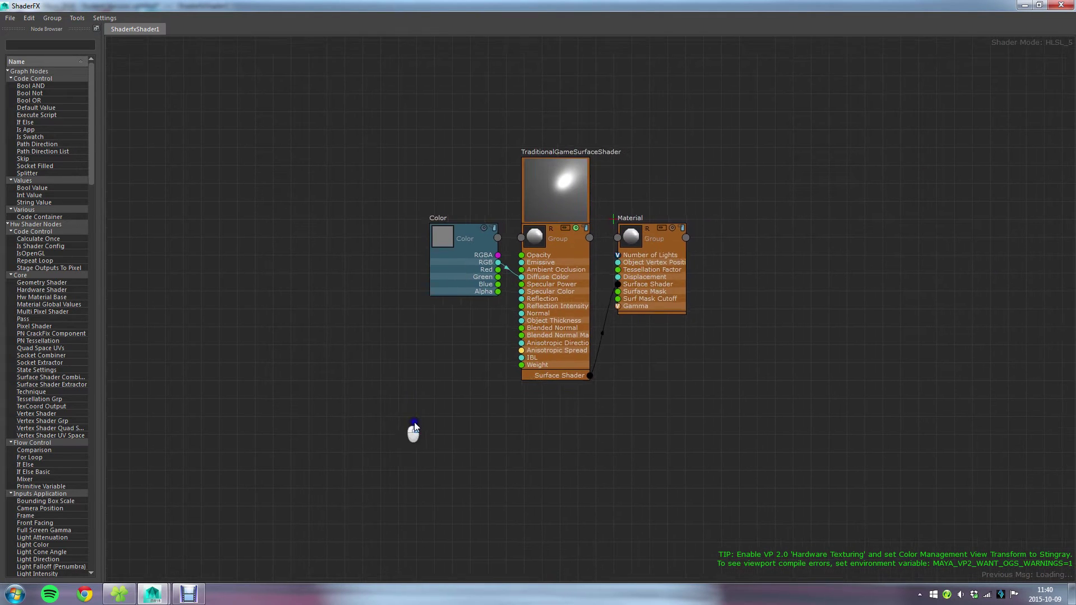
{"action": "middle_click_drag", "start_coordinate": [541, 449], "coordinate": [495, 490]}
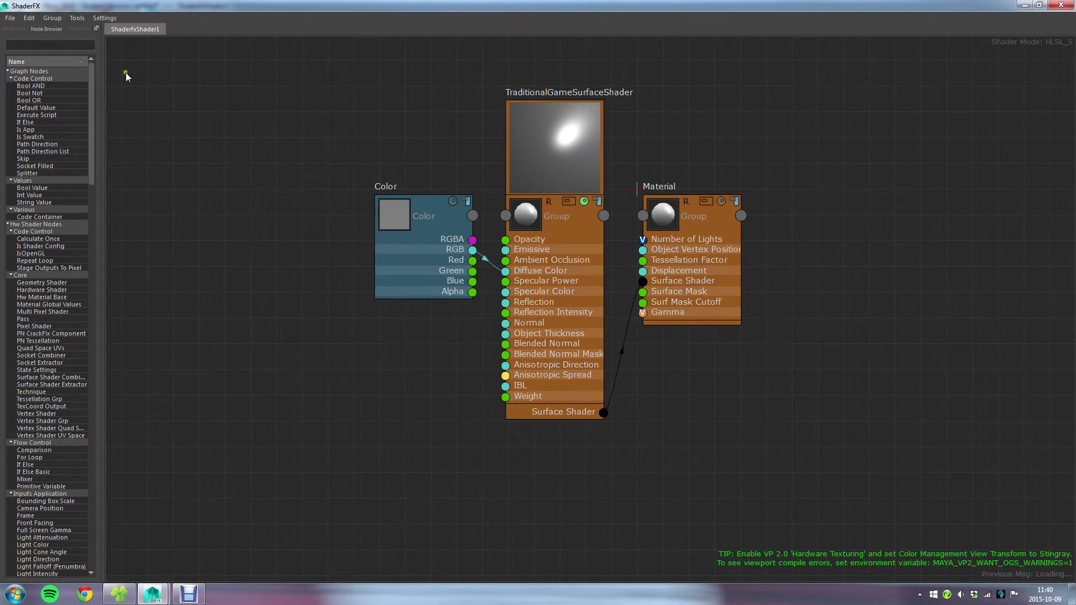
Select the Color, TraditionalGameSurfaceShader and Material nodes and delete them.
{"action": "left_click", "coordinate": [98, 18]}
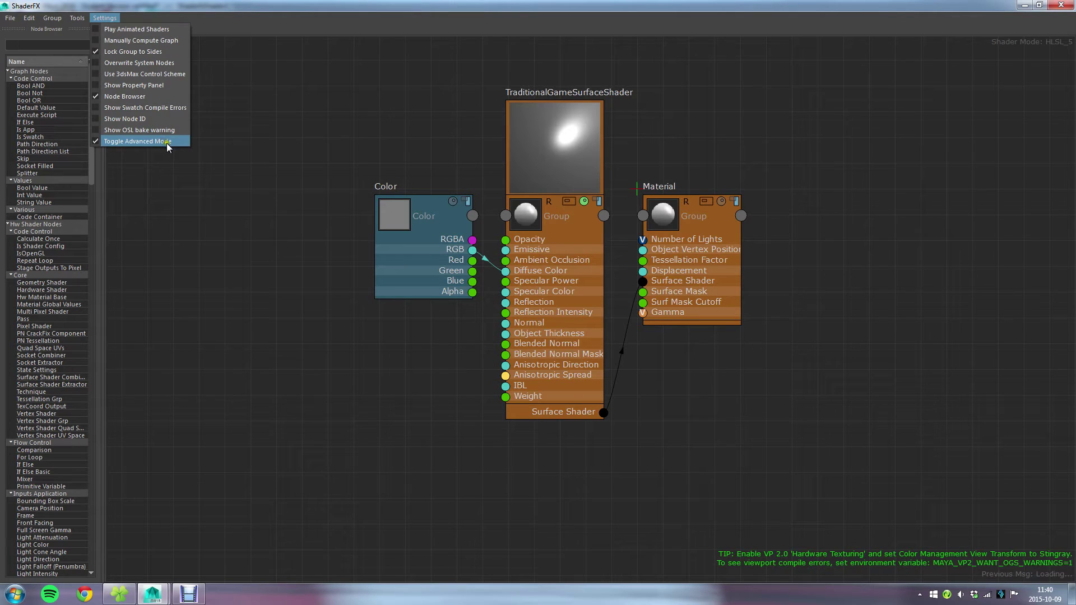
{"action": "left_click", "coordinate": [269, 191]}
{"action": "left_click_drag", "start_coordinate": [292, 137], "coordinate": [779, 348]}
{"action": "key", "text": "Delete"}
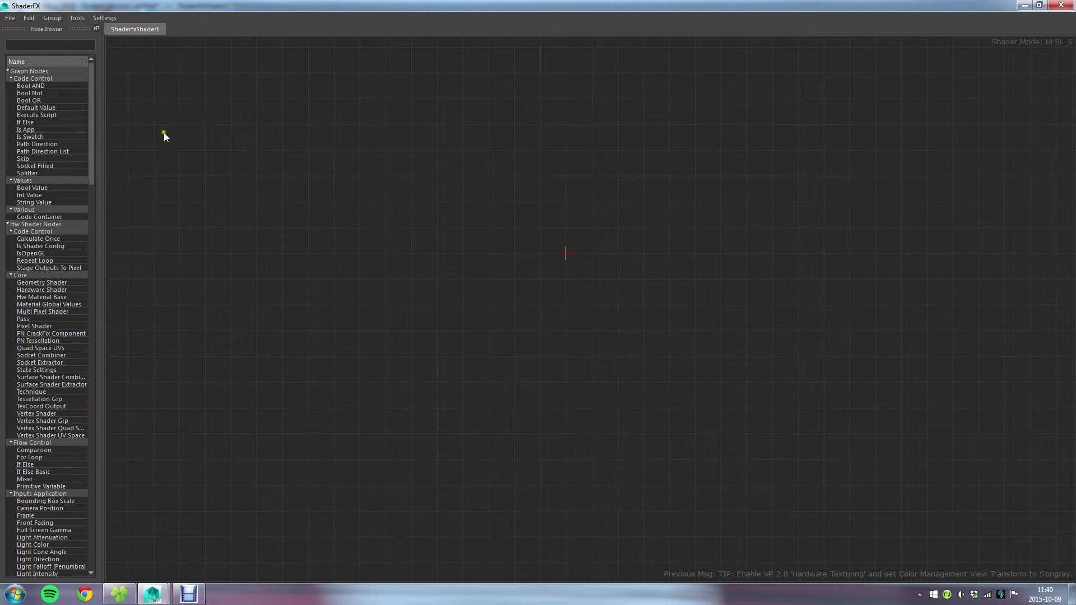
Search 'hard' and add a Hardware Shader node to the empty graph.
{"action": "left_click", "coordinate": [59, 43]}
{"action": "type", "text": "hard"}
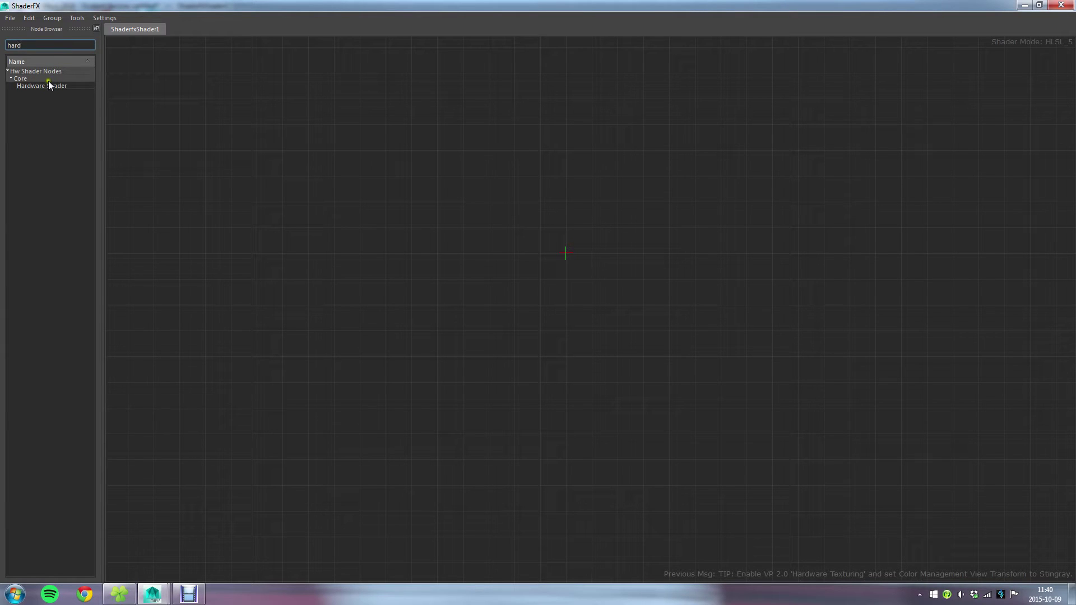
{"action": "left_click_drag", "start_coordinate": [48, 84], "coordinate": [698, 254]}
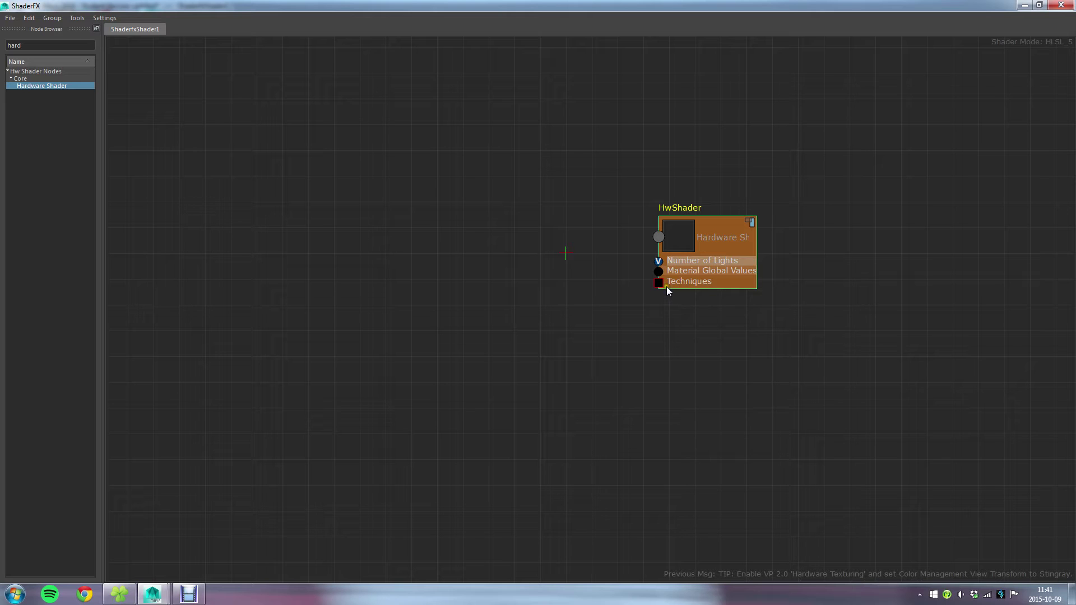
Search 'tec' and add a Technique node left of the HwShader.
{"action": "double_click", "coordinate": [20, 45]}
{"action": "type", "text": "tec"}
{"action": "left_click_drag", "start_coordinate": [31, 86], "coordinate": [659, 282]}
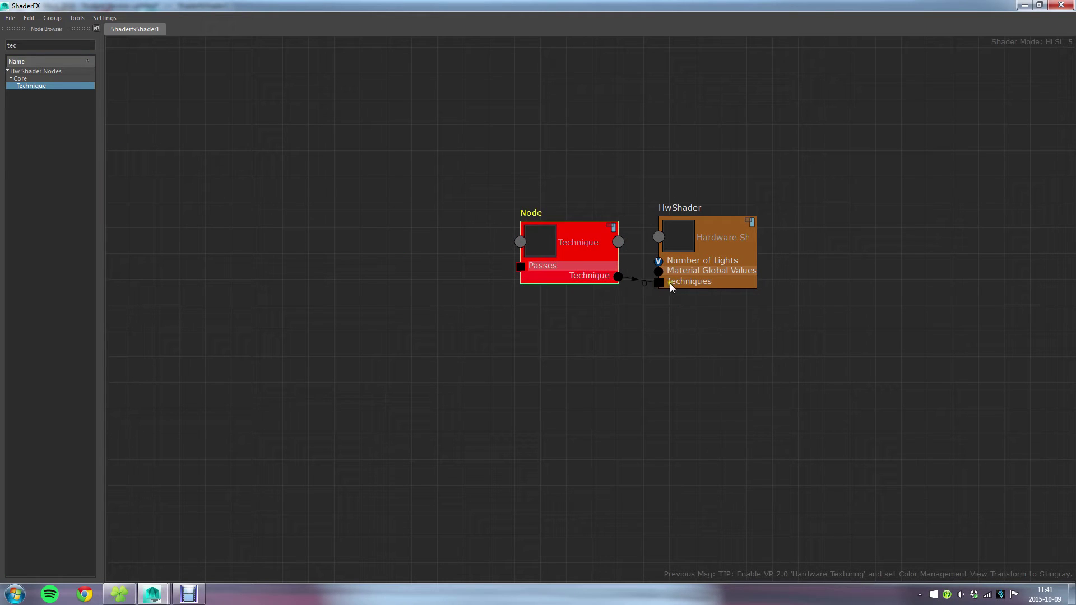
Place Technique beside HwShader and wire a new Pass node into Technique's Passes input.
{"action": "left_click_drag", "start_coordinate": [595, 252], "coordinate": [598, 257]}
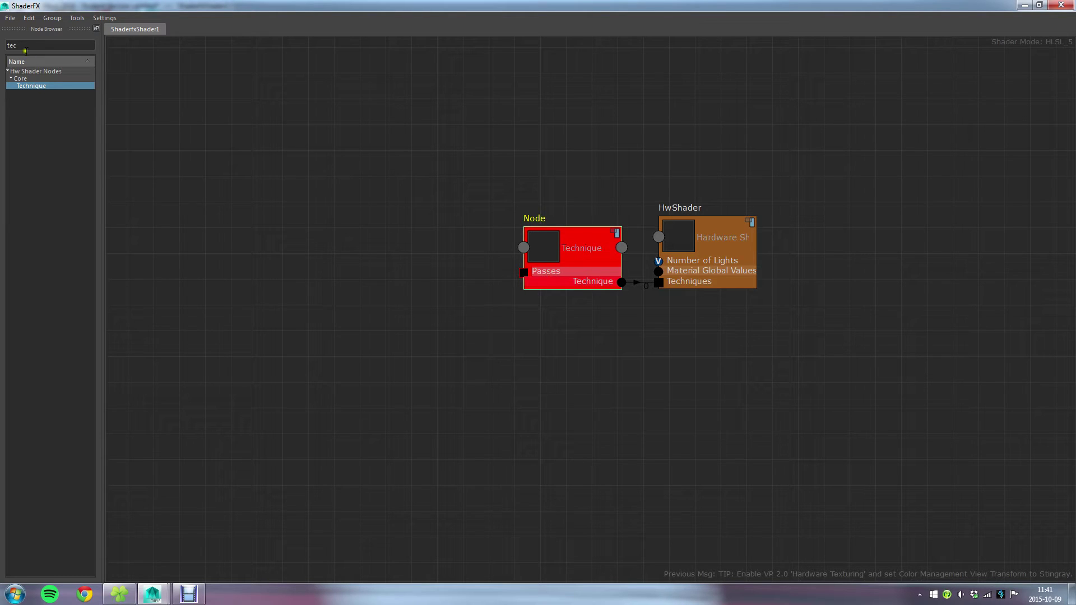
{"action": "left_click_drag", "start_coordinate": [32, 46], "coordinate": [1, 49]}
{"action": "type", "text": "pass"}
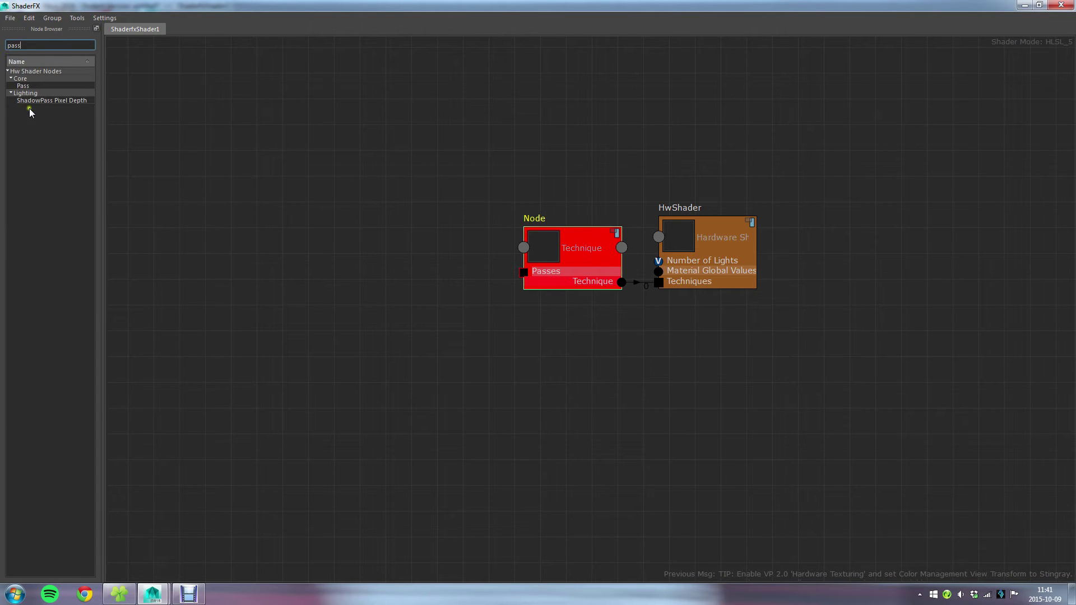
{"action": "left_click_drag", "start_coordinate": [22, 86], "coordinate": [432, 244]}
{"action": "left_click_drag", "start_coordinate": [464, 291], "coordinate": [522, 272]}
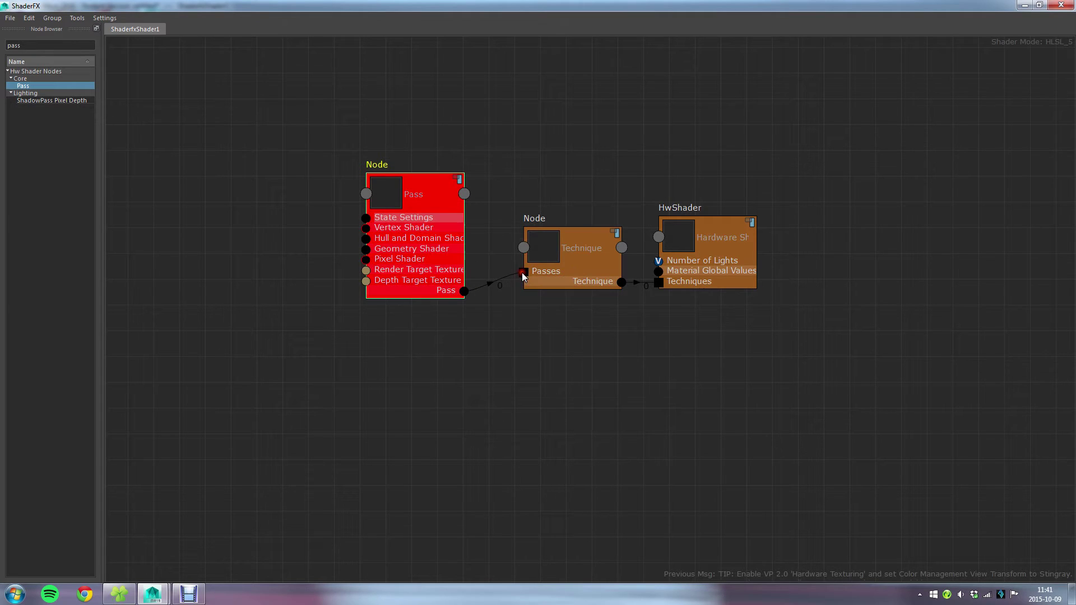
{"action": "left_click_drag", "start_coordinate": [447, 213], "coordinate": [474, 214]}
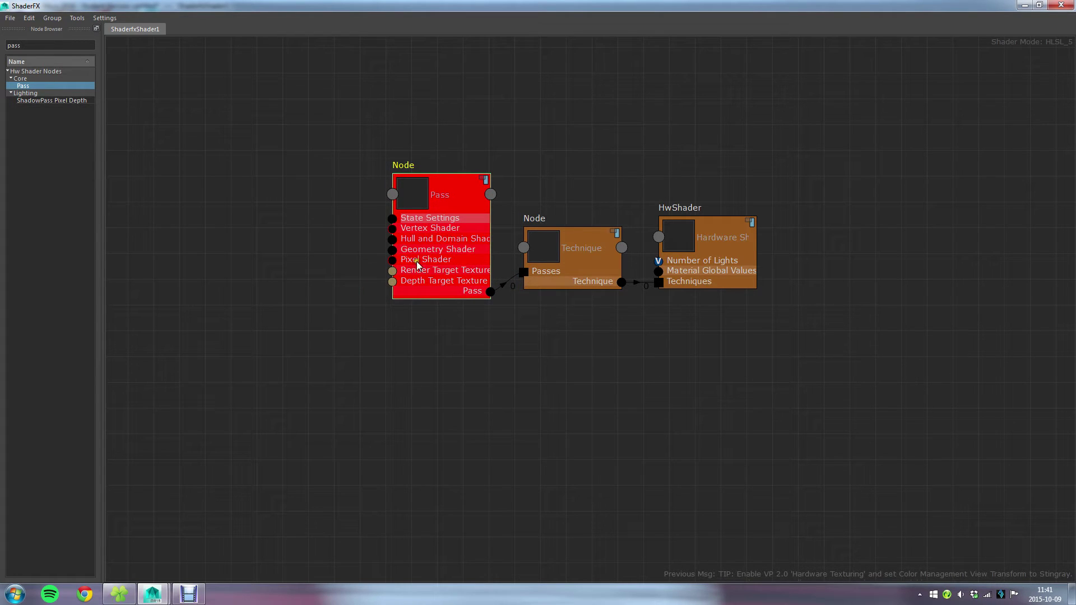
Add a Vertex Shader Grp node and wire it into the Pass's Vertex Shader input.
{"action": "middle_click_drag", "start_coordinate": [279, 230], "coordinate": [333, 244]}
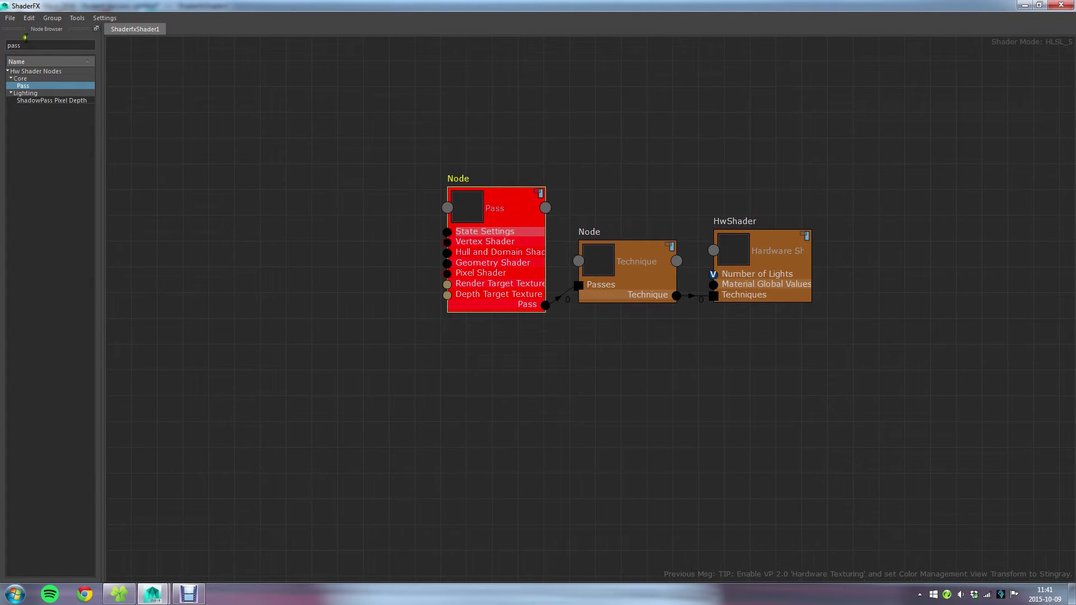
{"action": "left_click_drag", "start_coordinate": [25, 44], "coordinate": [4, 45]}
{"action": "type", "text": "vertex"}
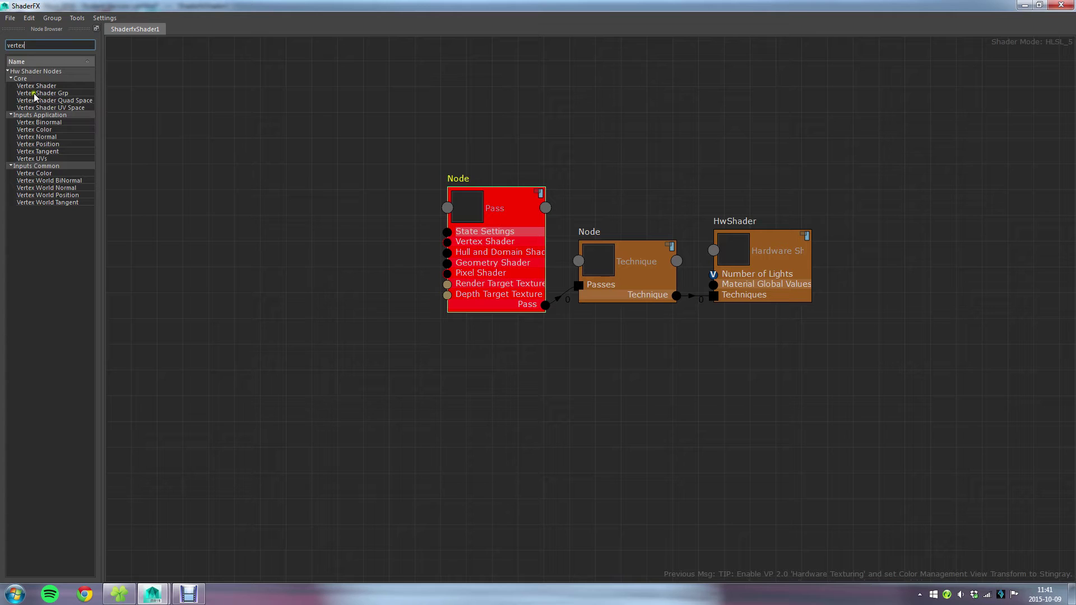
{"action": "left_click", "coordinate": [68, 94]}
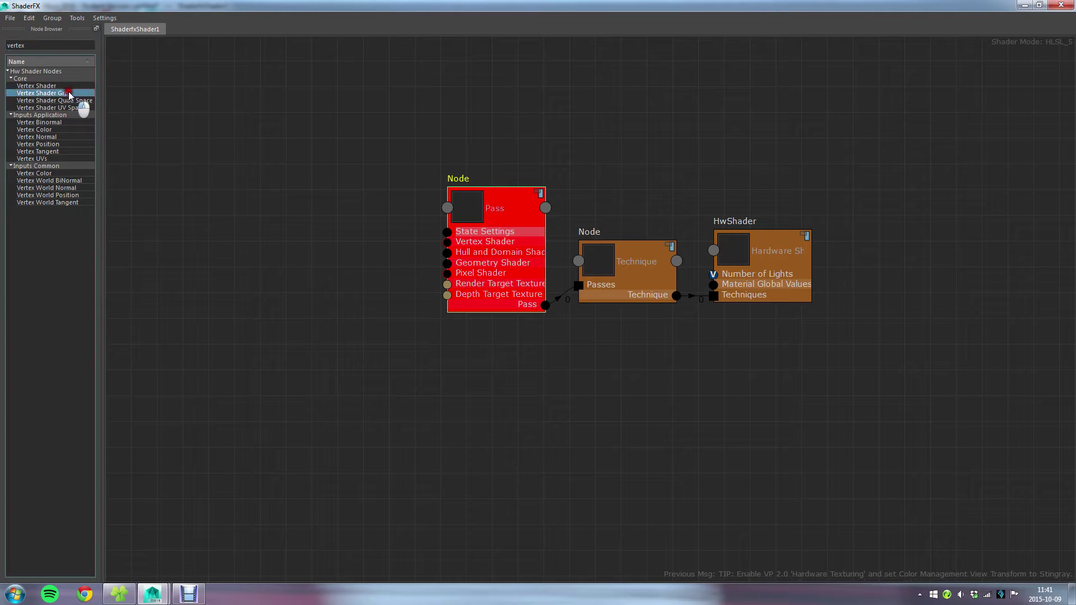
{"action": "left_click_drag", "start_coordinate": [38, 94], "coordinate": [279, 232]}
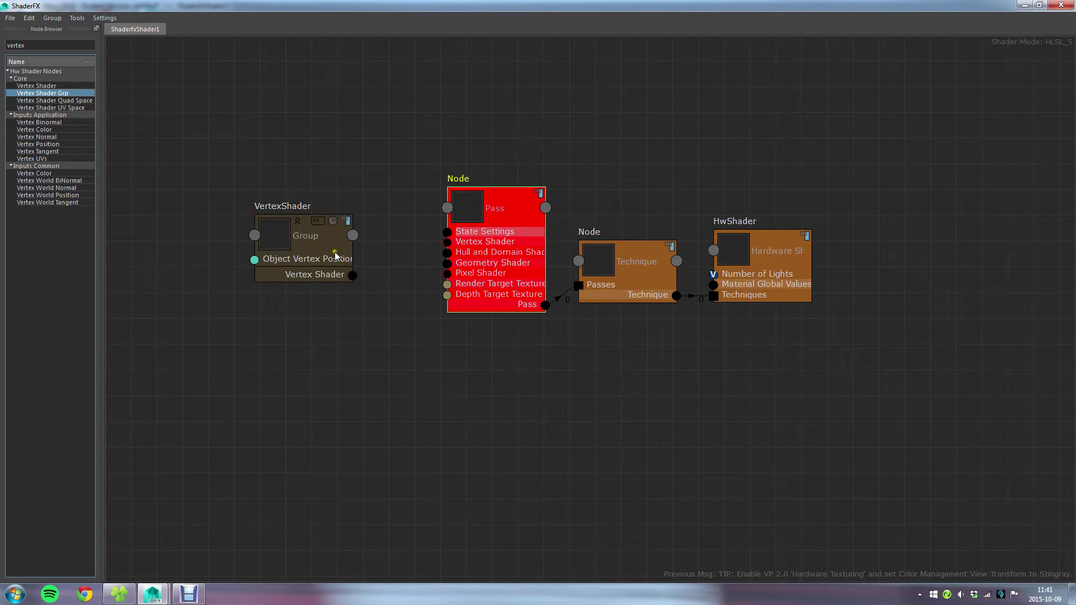
{"action": "left_click_drag", "start_coordinate": [337, 250], "coordinate": [437, 245]}
{"action": "left_click_drag", "start_coordinate": [328, 184], "coordinate": [372, 192]}
{"action": "left_click_drag", "start_coordinate": [52, 45], "coordinate": [2, 49]}
{"action": "type", "text": "pixel"}
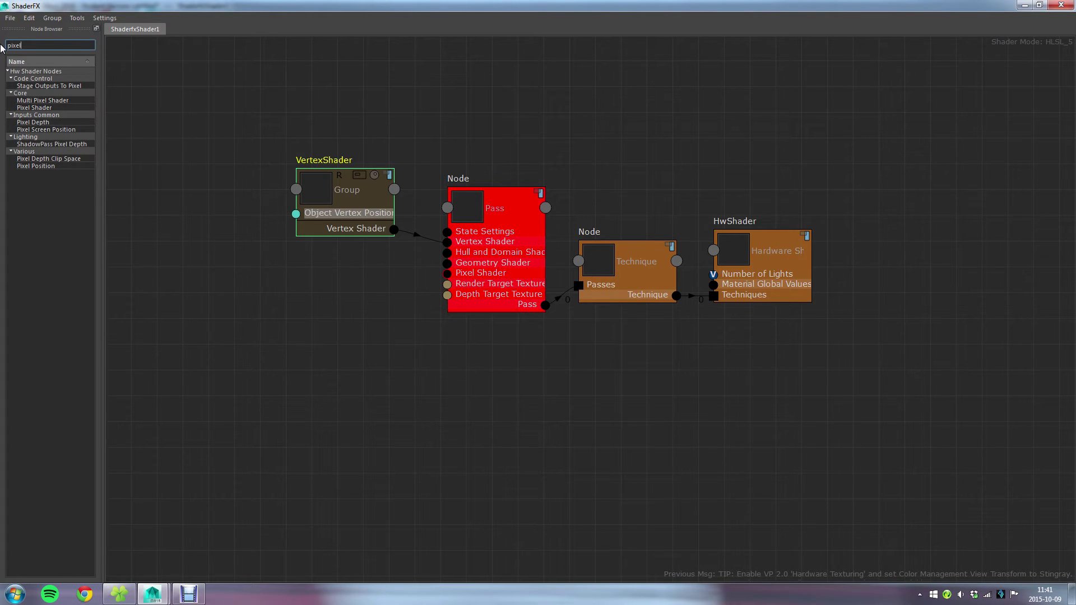
{"action": "left_click_drag", "start_coordinate": [34, 107], "coordinate": [357, 284]}
{"action": "left_click_drag", "start_coordinate": [383, 329], "coordinate": [446, 276]}
{"action": "left_click_drag", "start_coordinate": [362, 299], "coordinate": [370, 290]}
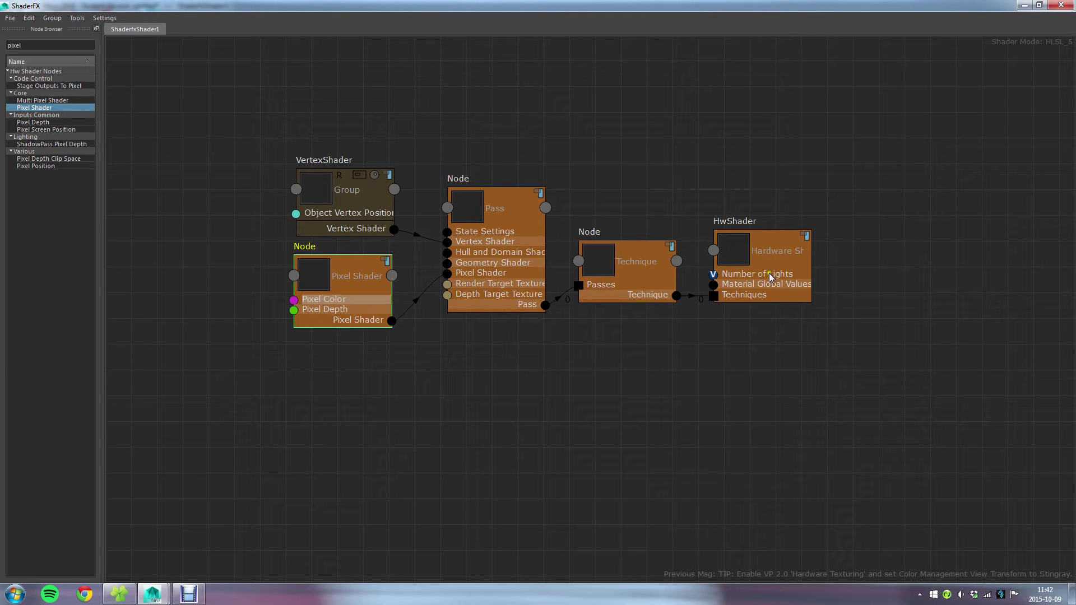
Shrink and center the ShaderFX window so Maya's black helix is visible.
{"action": "middle_click_drag", "start_coordinate": [583, 178], "coordinate": [805, 244]}
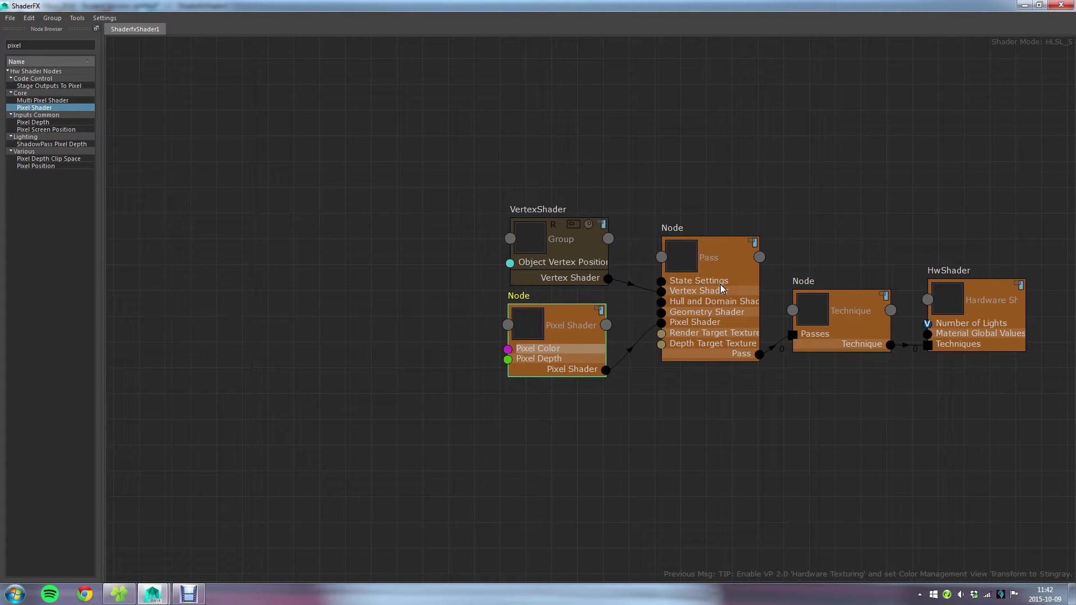
{"action": "middle_click_drag", "start_coordinate": [716, 178], "coordinate": [594, 173]}
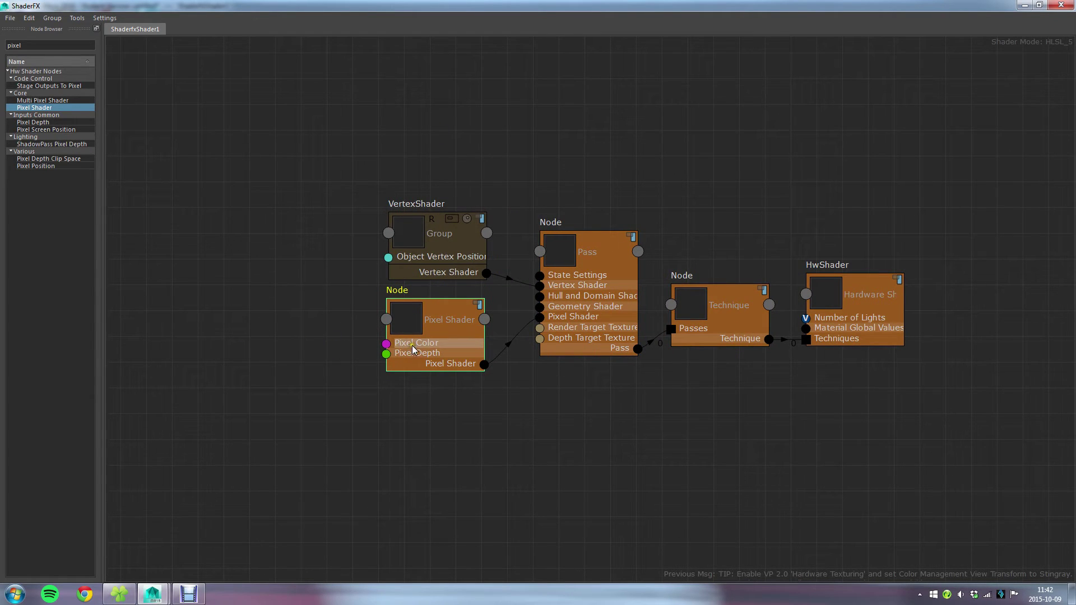
{"action": "left_click_drag", "start_coordinate": [485, 6], "coordinate": [570, 109]}
{"action": "middle_click_drag", "start_coordinate": [550, 301], "coordinate": [702, 339]}
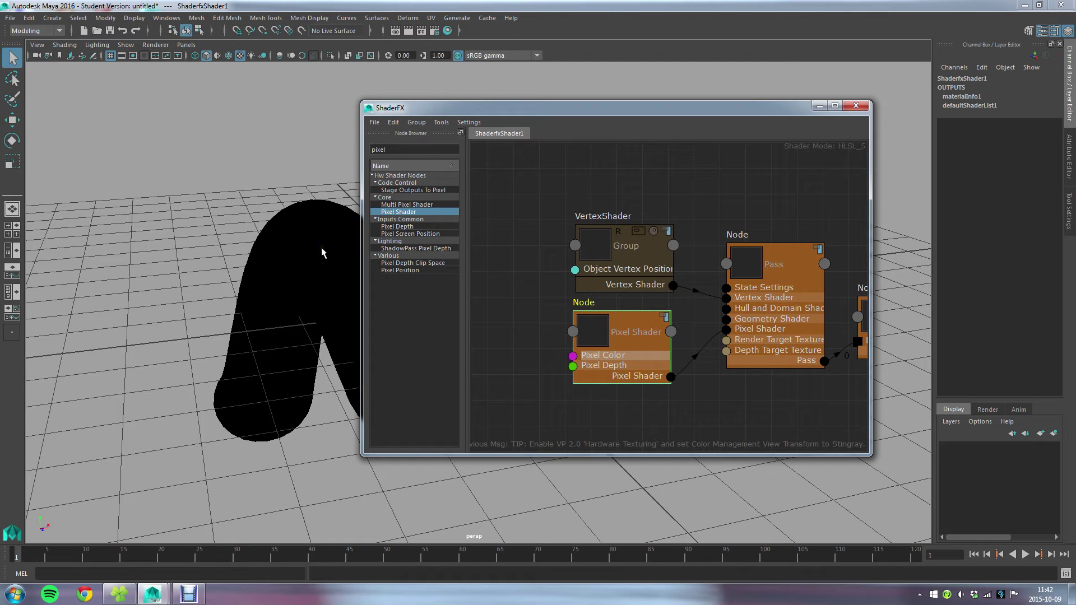
{"action": "double_click", "coordinate": [401, 148]}
{"action": "type", "text": "col"}
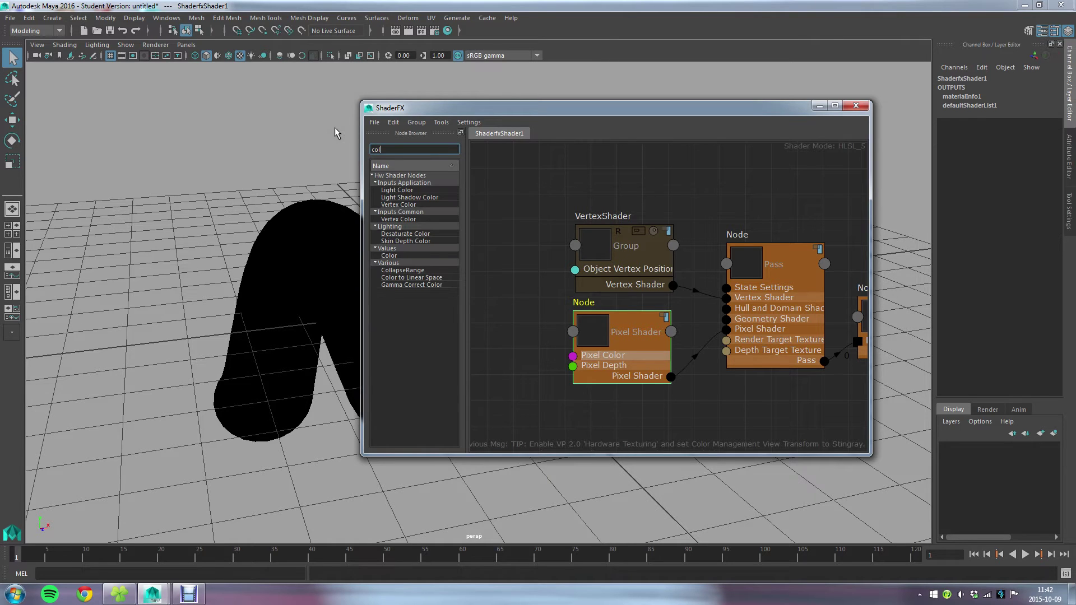
{"action": "type", "text": "or"}
{"action": "left_click_drag", "start_coordinate": [389, 256], "coordinate": [482, 293]}
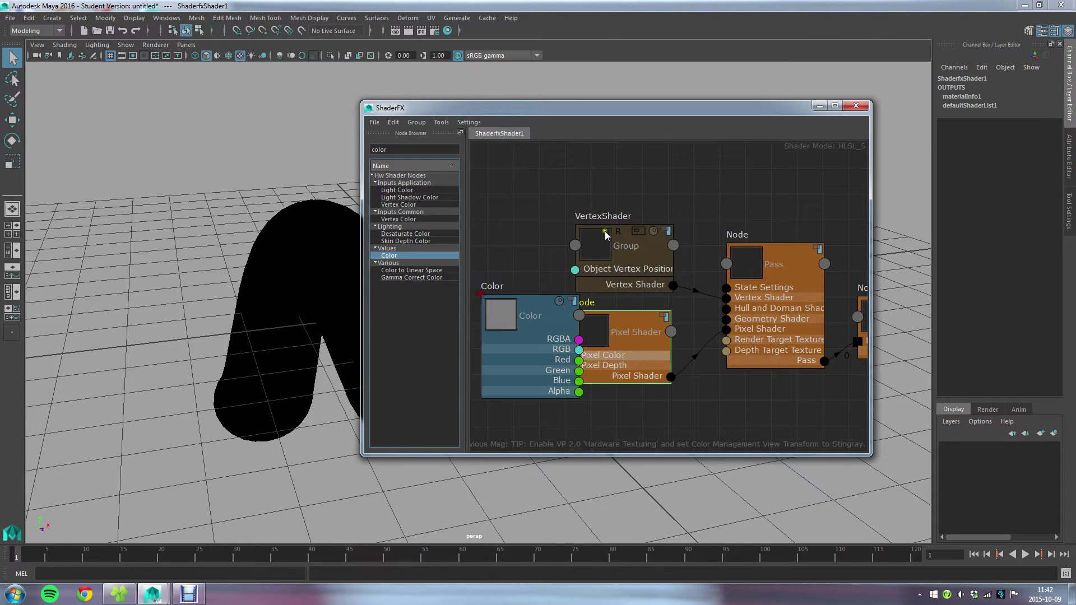
{"action": "double_click", "coordinate": [610, 112]}
{"action": "left_click_drag", "start_coordinate": [727, 358], "coordinate": [617, 357]}
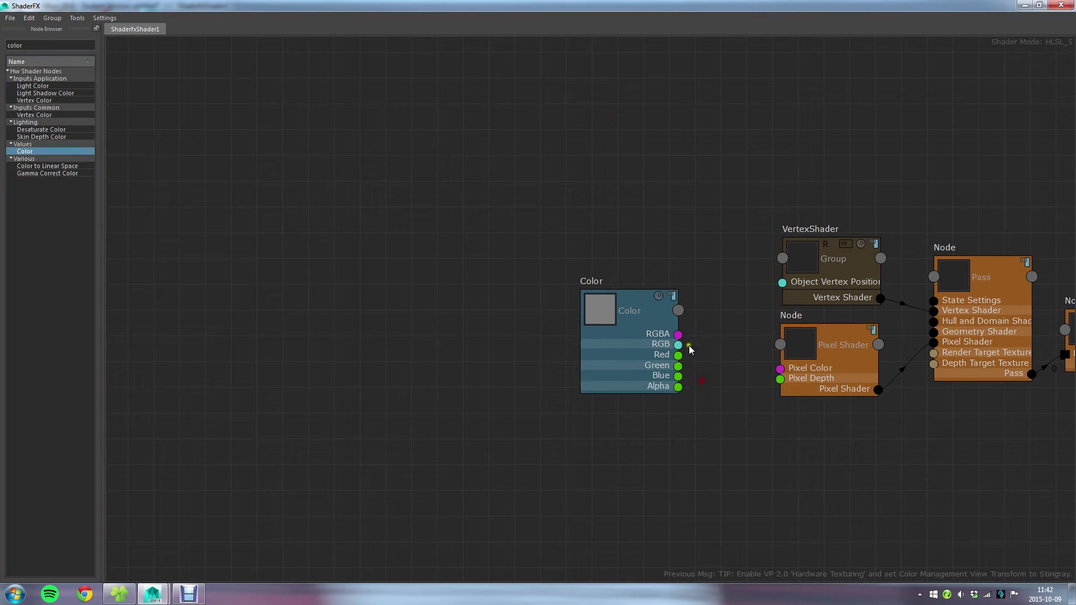
{"action": "left_click_drag", "start_coordinate": [678, 335], "coordinate": [780, 369]}
Restore the editor over Maya's viewport and show the node Properties panel.
{"action": "left_click_drag", "start_coordinate": [632, 7], "coordinate": [696, 215]}
{"action": "middle_click_drag", "start_coordinate": [583, 320], "coordinate": [718, 328]}
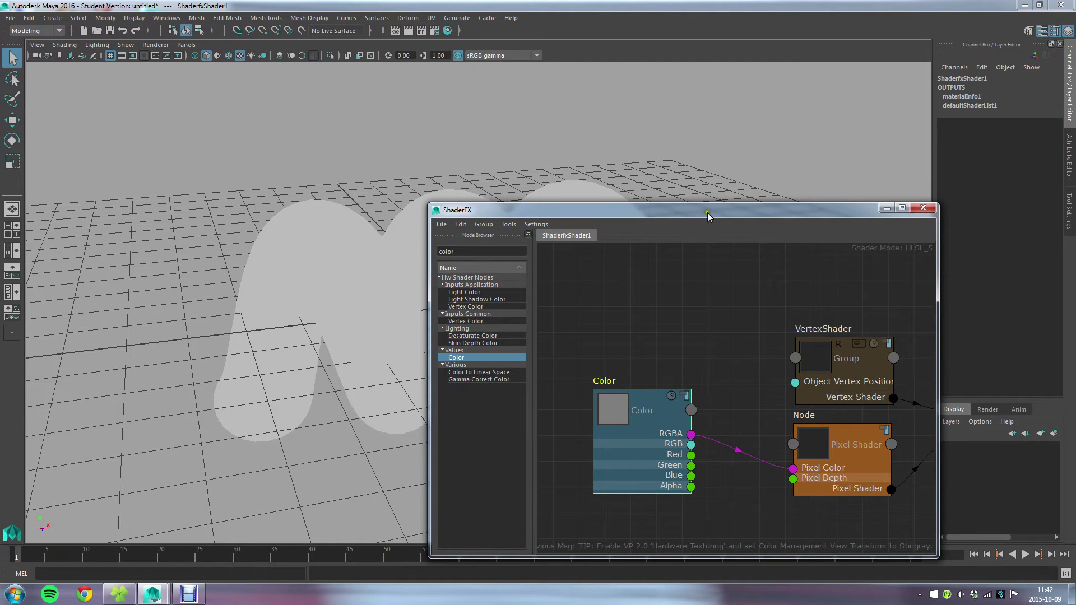
{"action": "left_click_drag", "start_coordinate": [713, 211], "coordinate": [611, 189]}
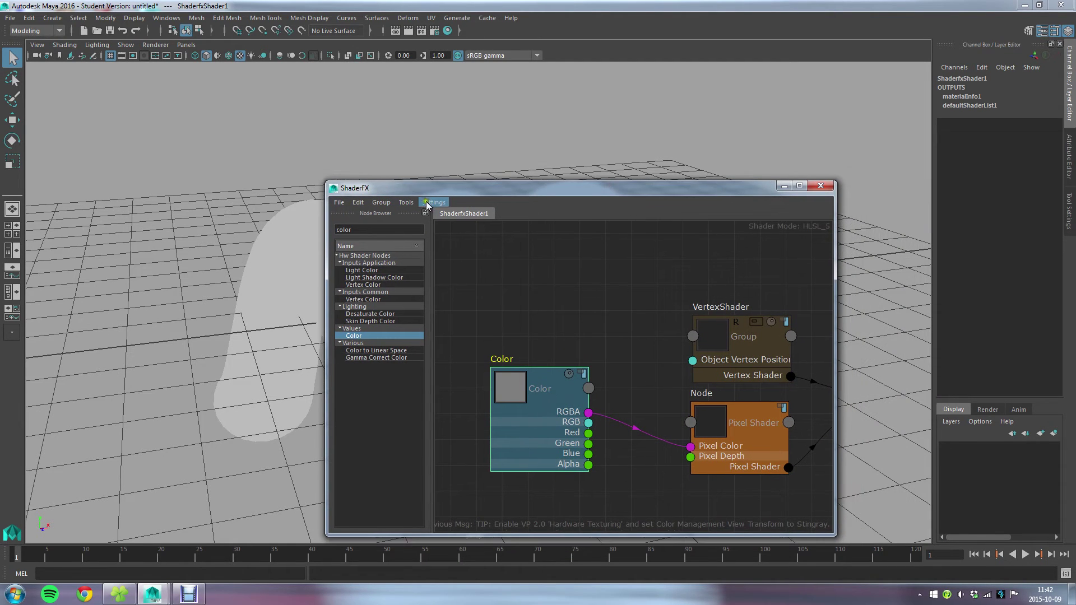
{"action": "left_click", "coordinate": [429, 203]}
{"action": "left_click", "coordinate": [477, 270]}
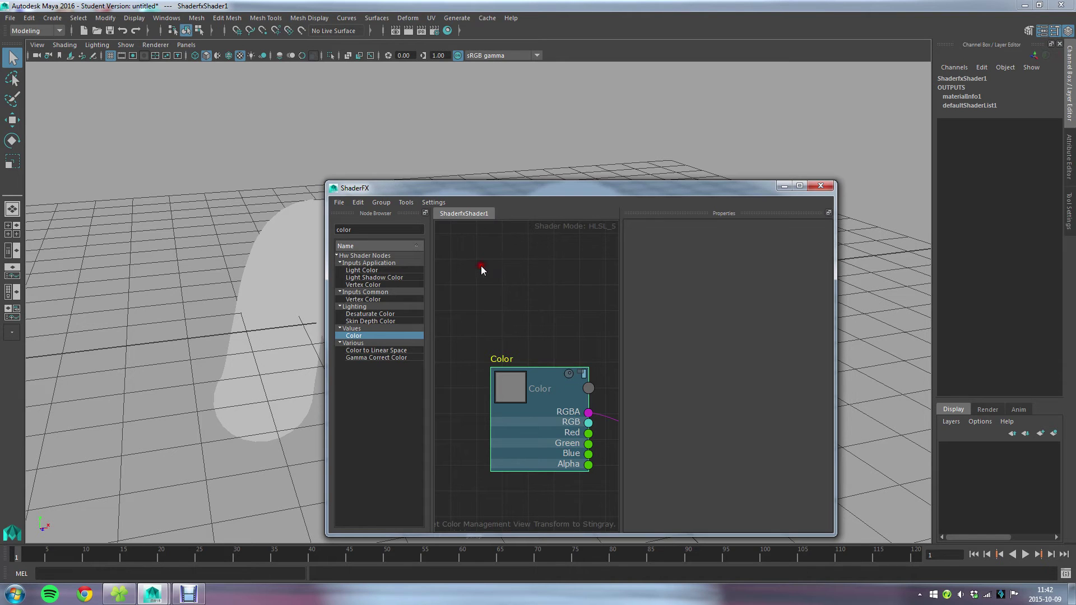
Set the Color node to dark red, then to green, turning the helix green.
{"action": "left_click", "coordinate": [560, 390]}
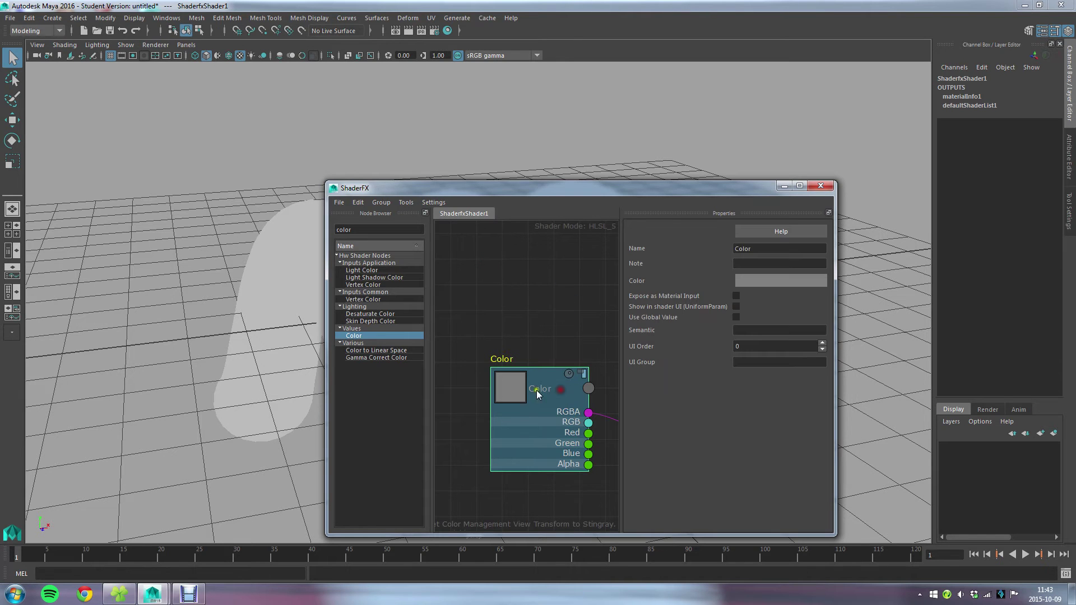
{"action": "left_click", "coordinate": [780, 276]}
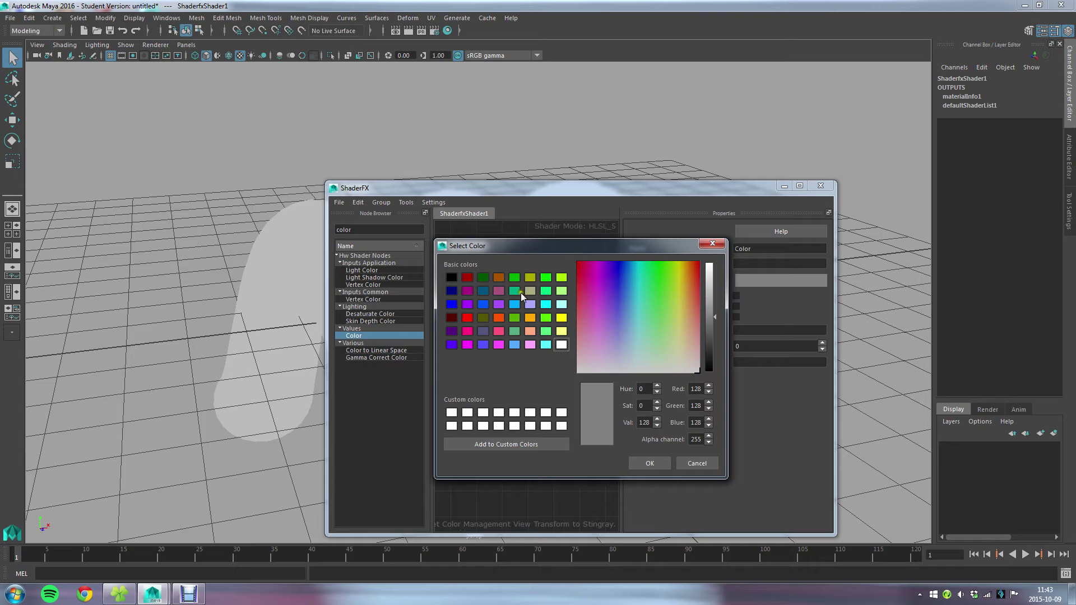
{"action": "left_click", "coordinate": [468, 278]}
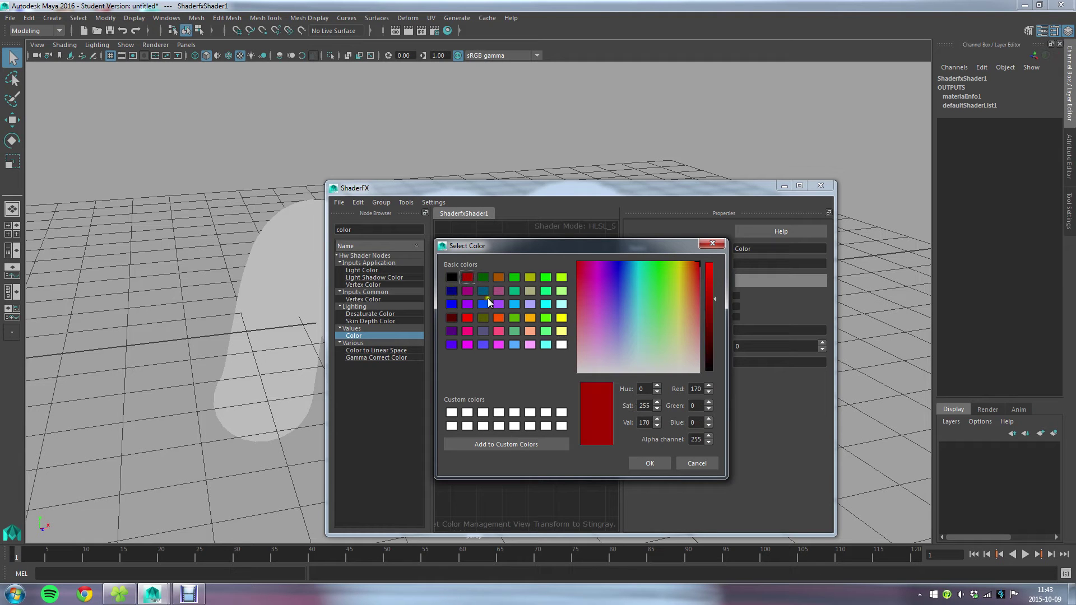
{"action": "left_click", "coordinate": [648, 466]}
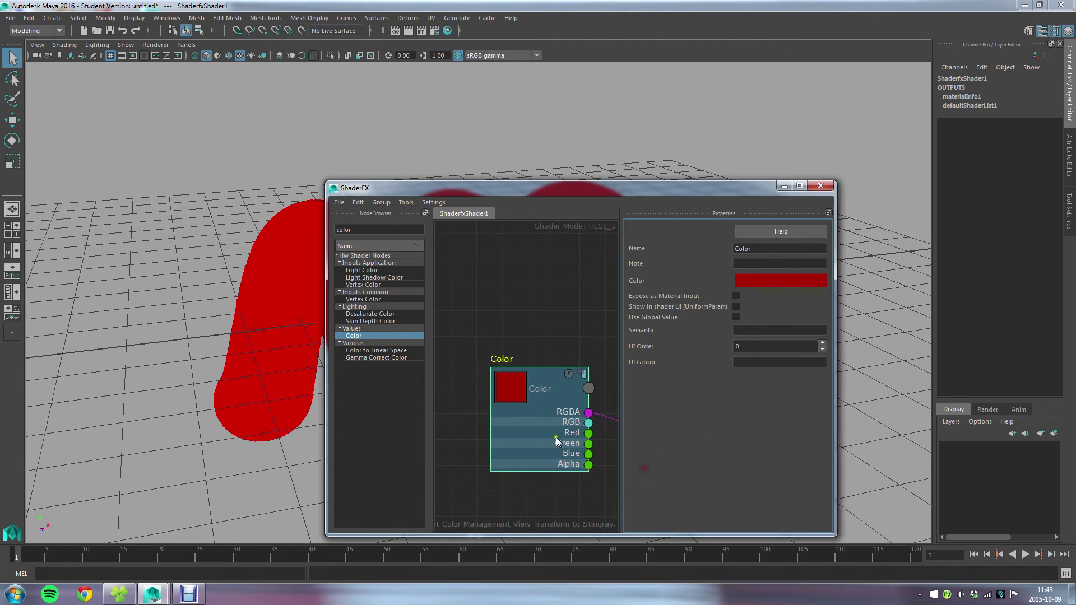
{"action": "left_click", "coordinate": [779, 281]}
{"action": "left_click", "coordinate": [513, 278]}
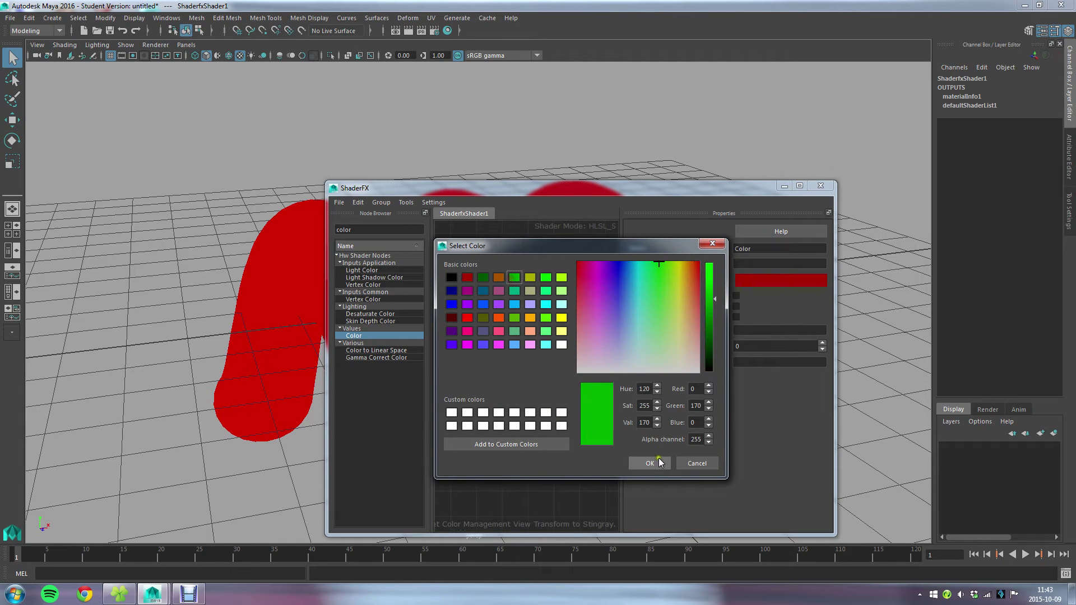
{"action": "left_click", "coordinate": [651, 463]}
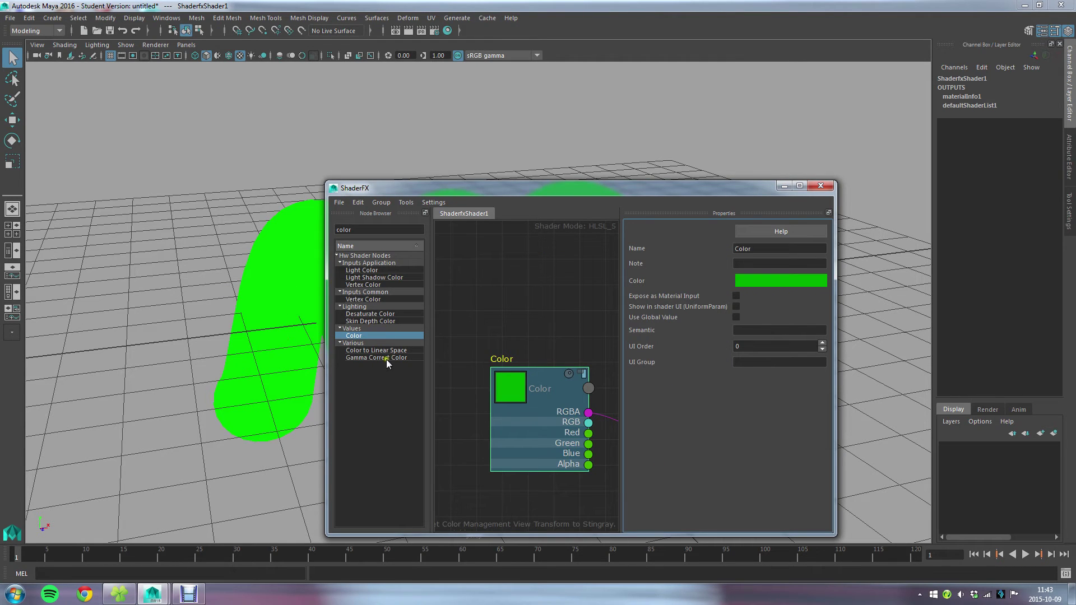
Maximise the editor and delete the Color node, leaving Pixel Color unwired.
{"action": "double_click", "coordinate": [503, 187]}
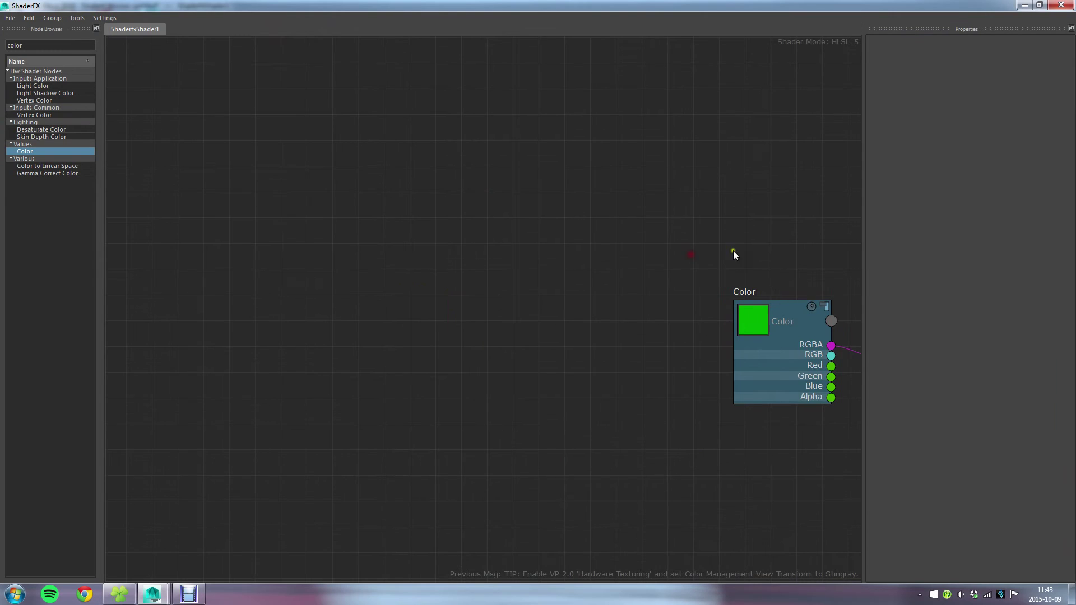
{"action": "middle_click_drag", "start_coordinate": [733, 251], "coordinate": [241, 173]}
{"action": "scroll", "coordinate": [244, 177], "scroll_direction": "down", "scroll_amount": 1}
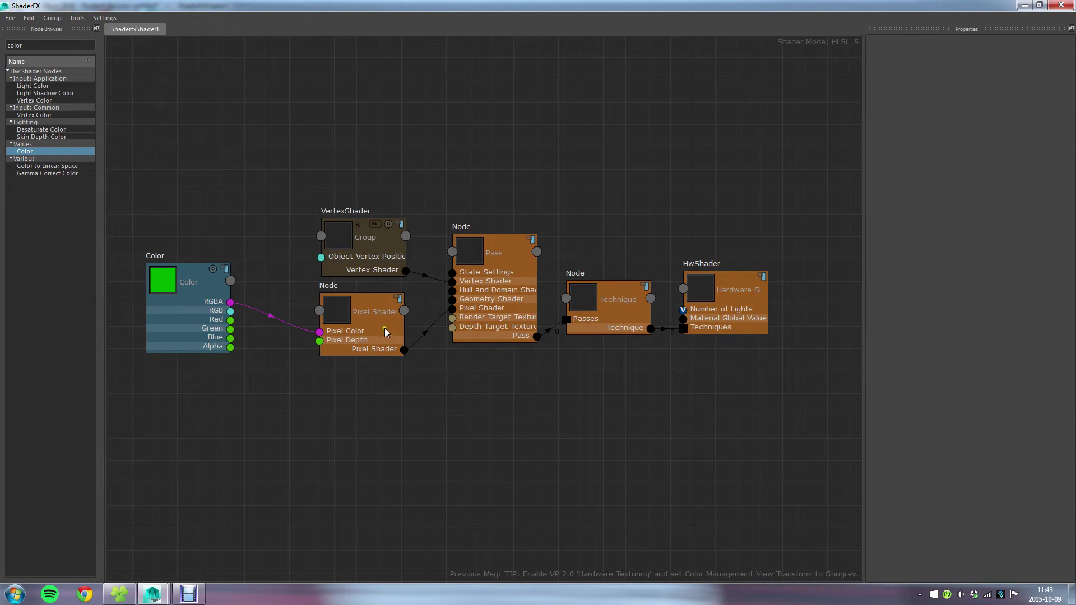
{"action": "left_click", "coordinate": [167, 300]}
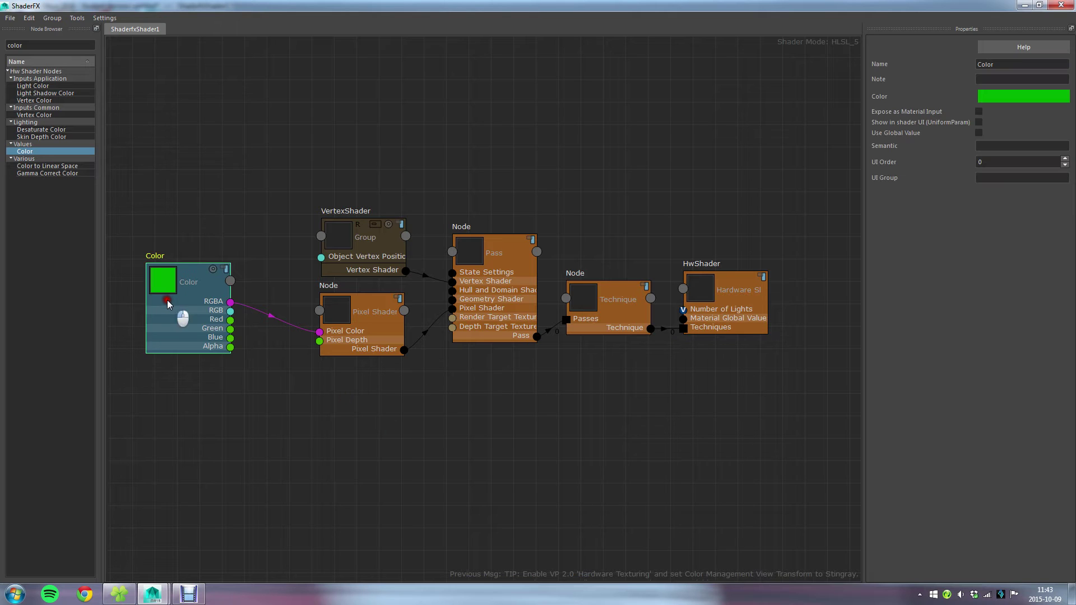
{"action": "key", "text": "Delete"}
{"action": "scroll", "coordinate": [483, 163], "scroll_direction": "up", "scroll_amount": 3}
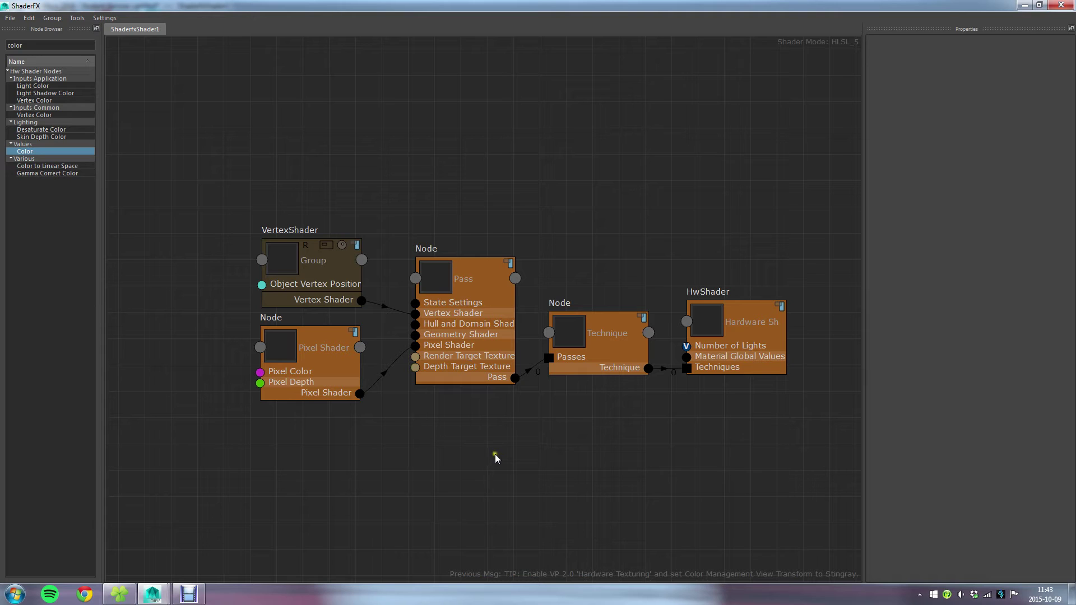
Float and widen the Properties panel, keeping the network in view.
{"action": "mouse_move", "coordinate": [1042, 29]}
{"action": "left_mouse_down"}
{"action": "mouse_move", "coordinate": [1052, 45]}
{"action": "mouse_move", "coordinate": [856, 107]}
{"action": "mouse_move", "coordinate": [904, 127]}
{"action": "mouse_move", "coordinate": [916, 48]}
{"action": "mouse_move", "coordinate": [951, 56]}
{"action": "mouse_move", "coordinate": [1022, 33]}
{"action": "left_mouse_up"}
{"action": "left_click_drag", "start_coordinate": [863, 220], "coordinate": [891, 205]}
{"action": "middle_click_drag", "start_coordinate": [502, 161], "coordinate": [489, 149]}
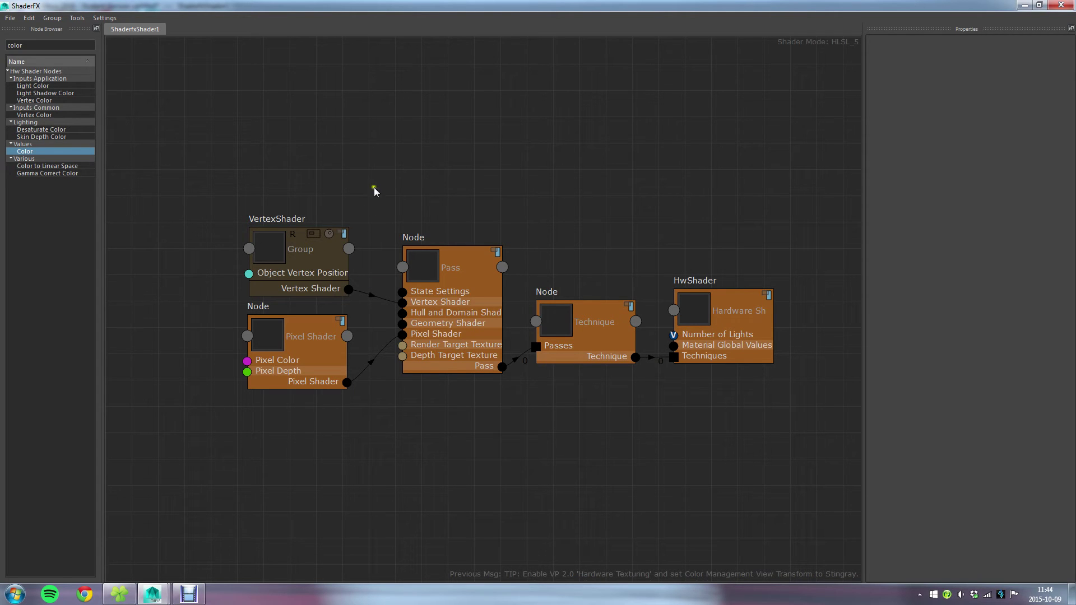
{"action": "left_click", "coordinate": [311, 234]}
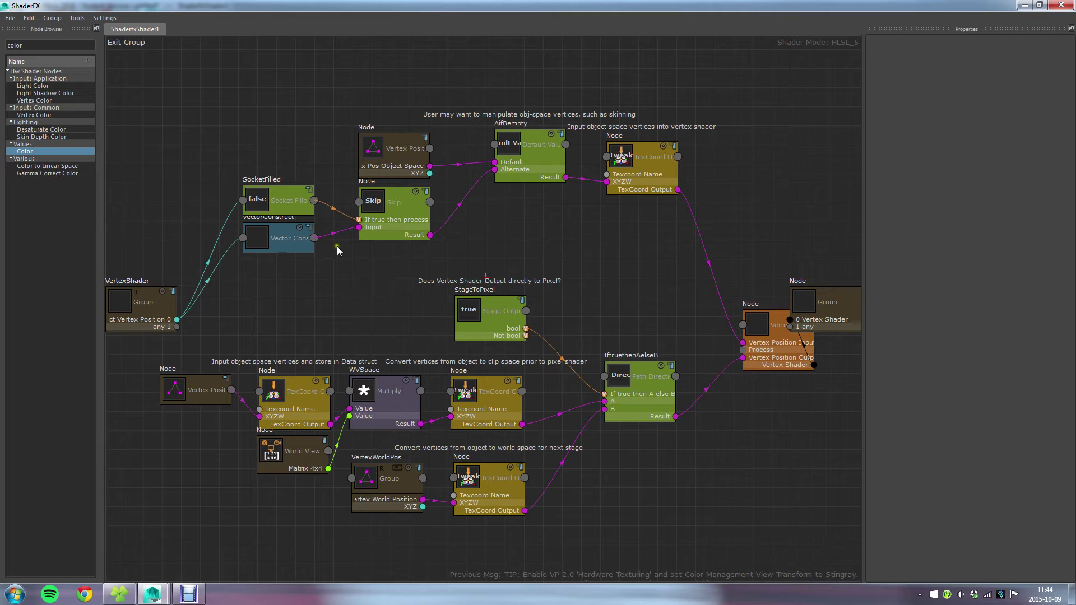
{"action": "left_click", "coordinate": [122, 44]}
{"action": "key", "text": "f"}
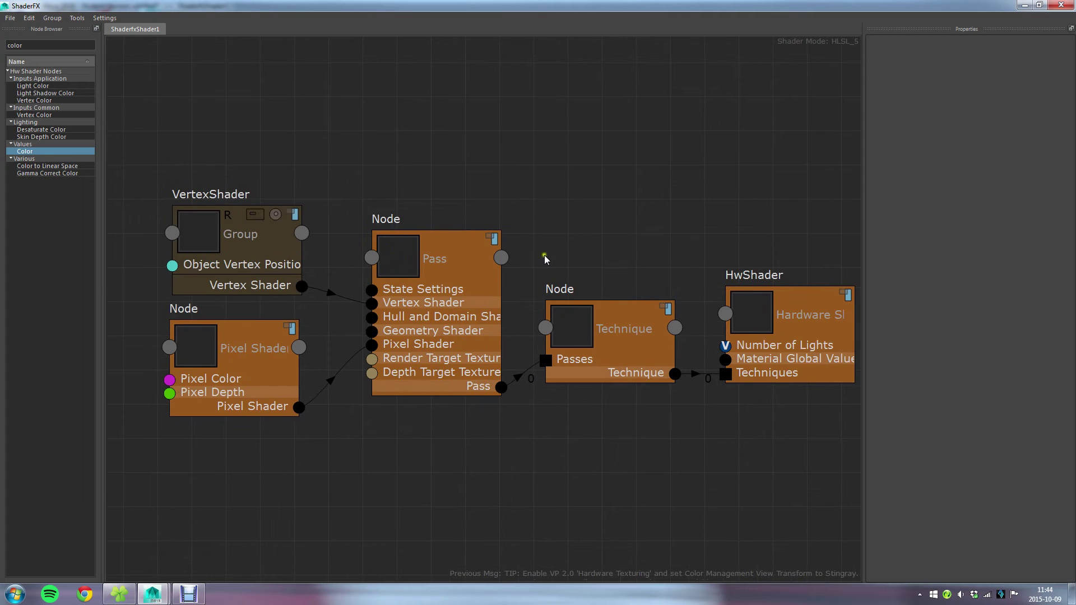
{"action": "double_click", "coordinate": [267, 232]}
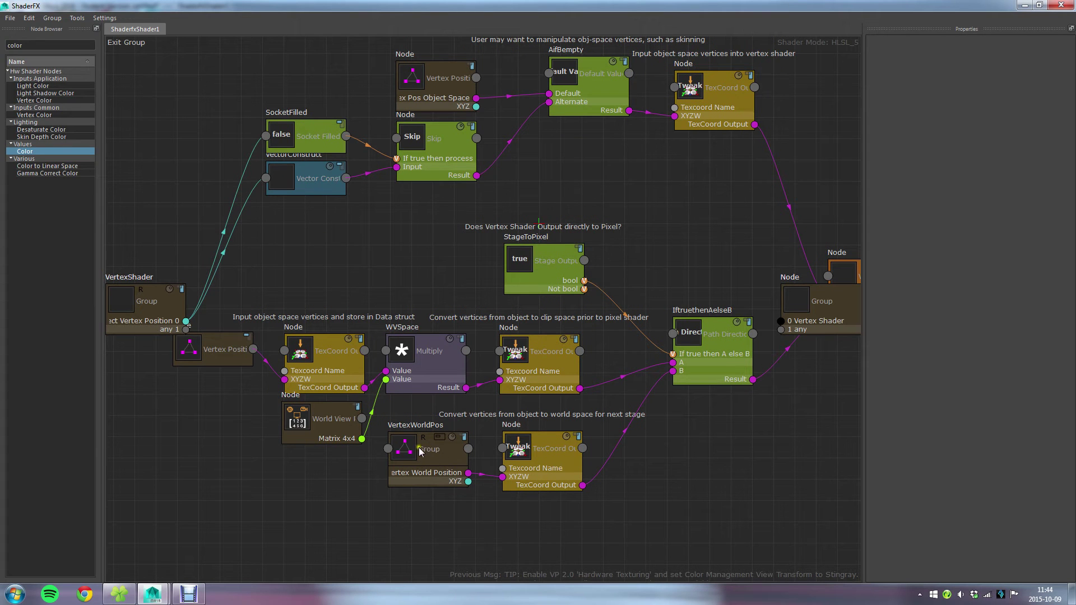
{"action": "left_click", "coordinate": [436, 439]}
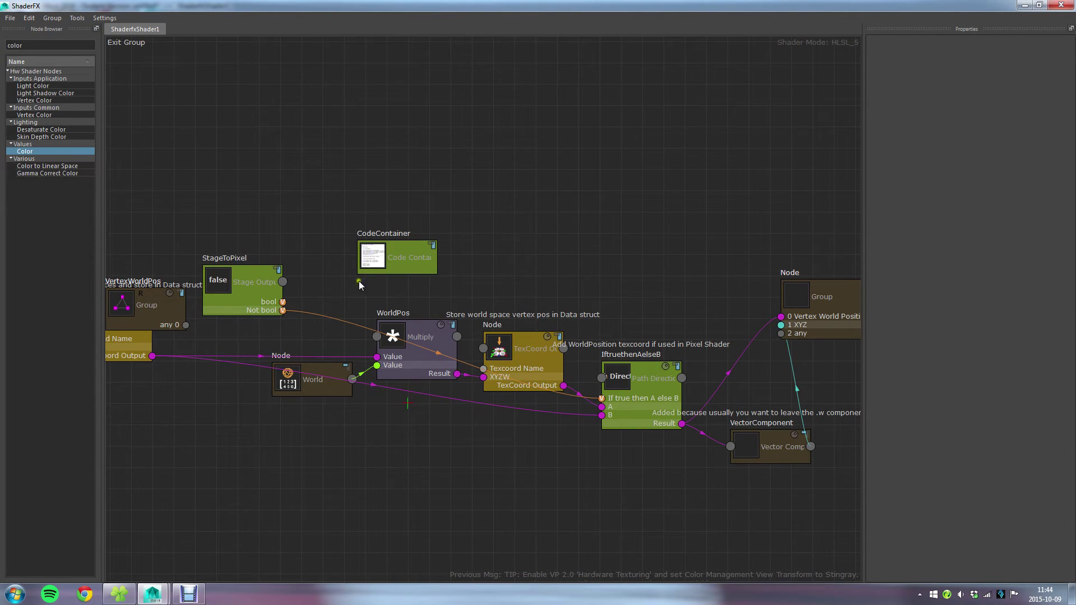
{"action": "left_click", "coordinate": [143, 43]}
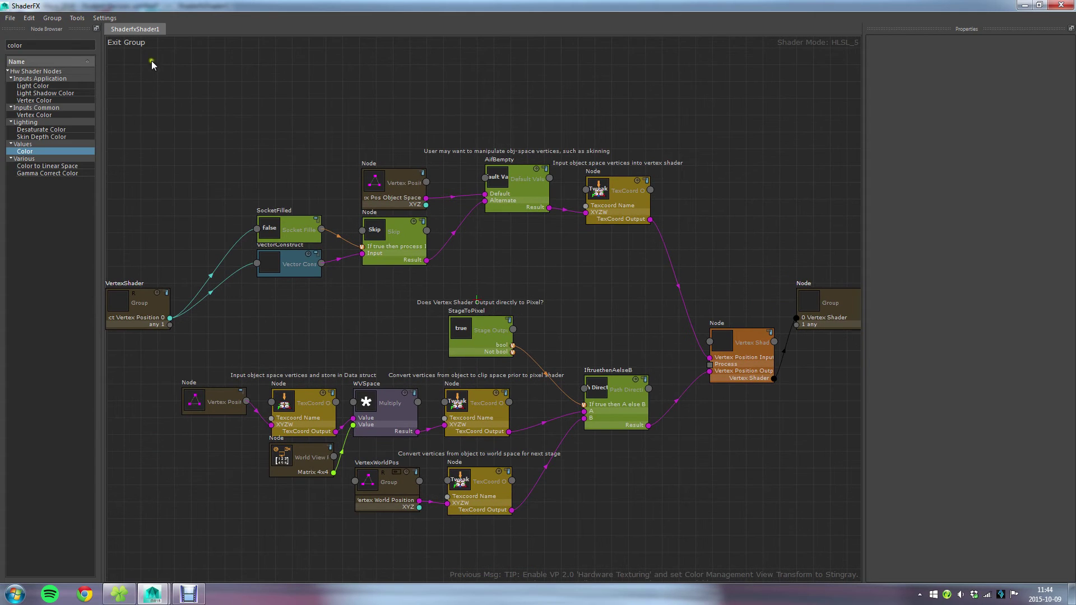
{"action": "left_click", "coordinate": [137, 43]}
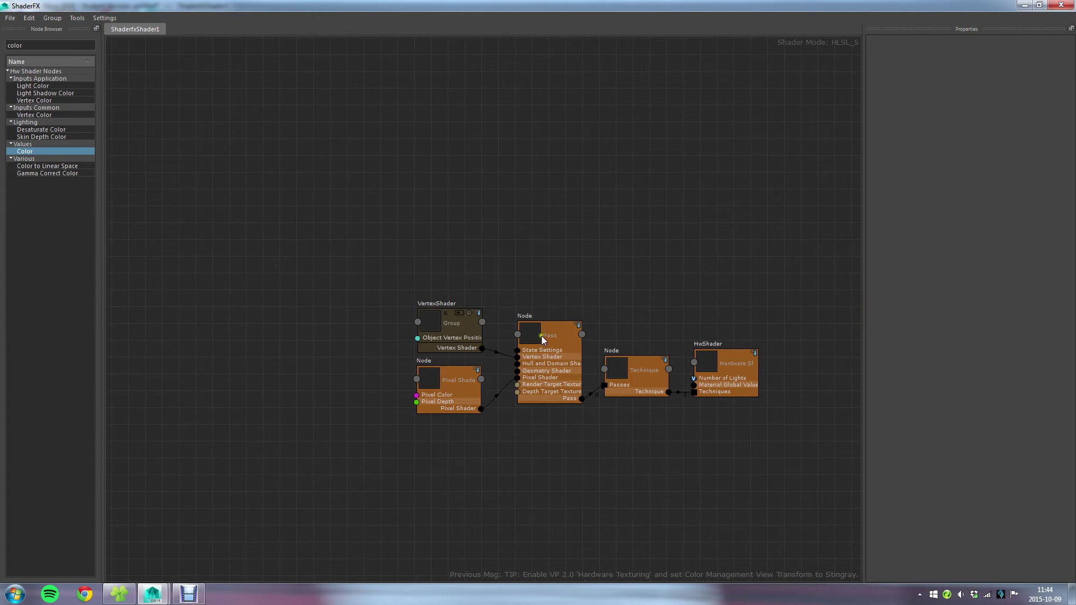
{"action": "key", "text": "f"}
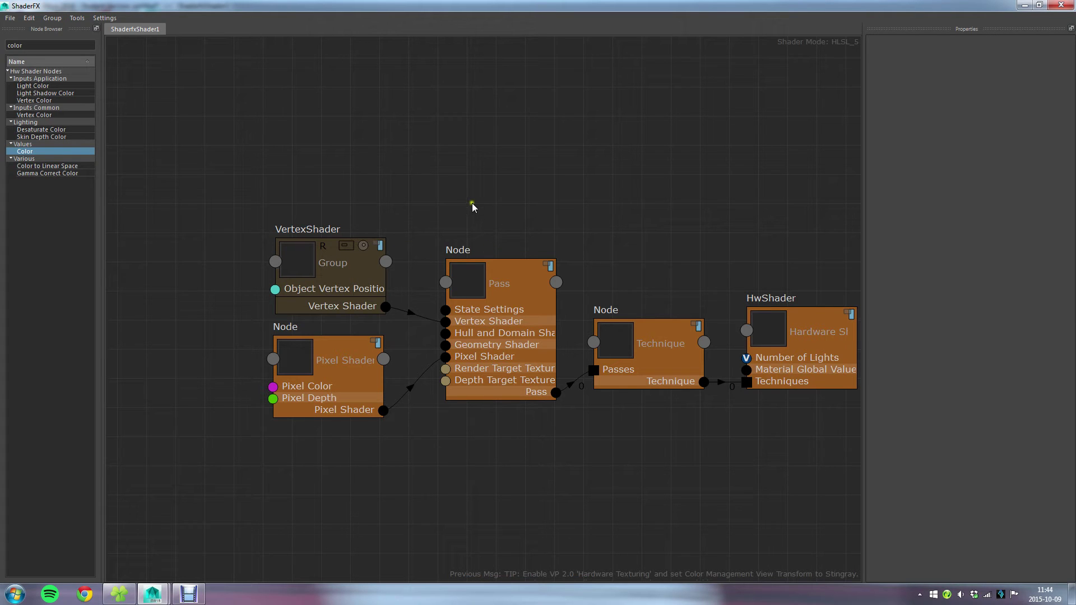
{"action": "key", "text": "f"}
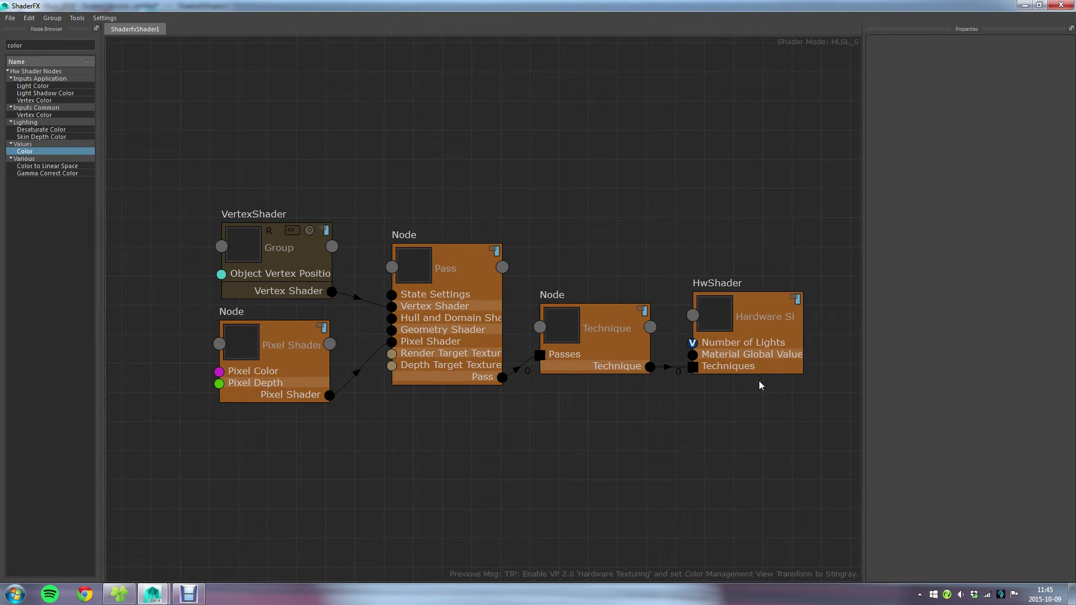
Select the whole base network and collapse it into a single Group node.
{"action": "left_click_drag", "start_coordinate": [177, 159], "coordinate": [835, 476]}
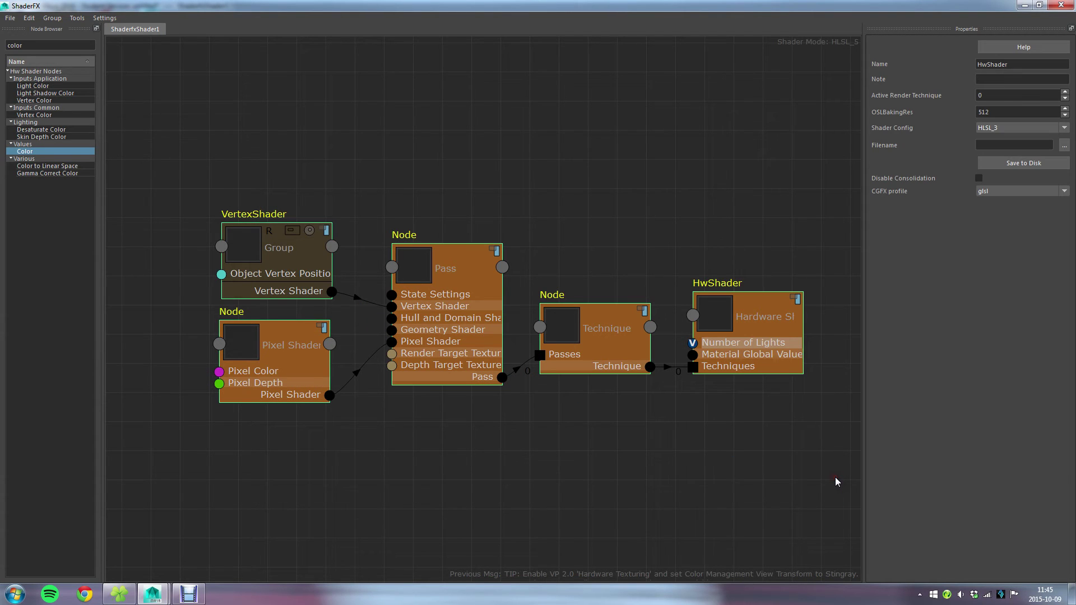
{"action": "left_click", "coordinate": [52, 18]}
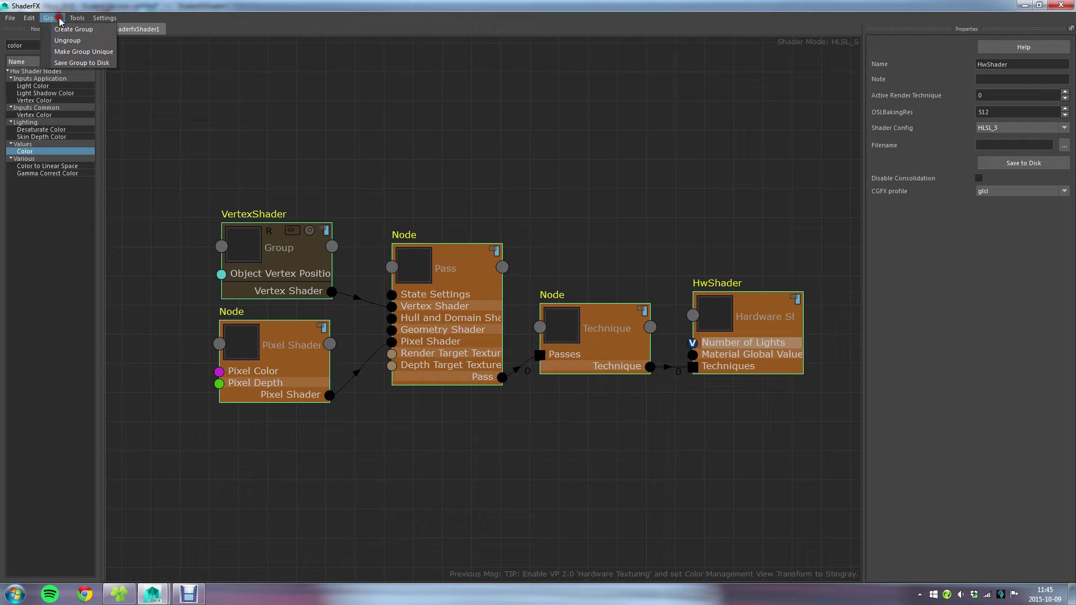
{"action": "left_click", "coordinate": [70, 29]}
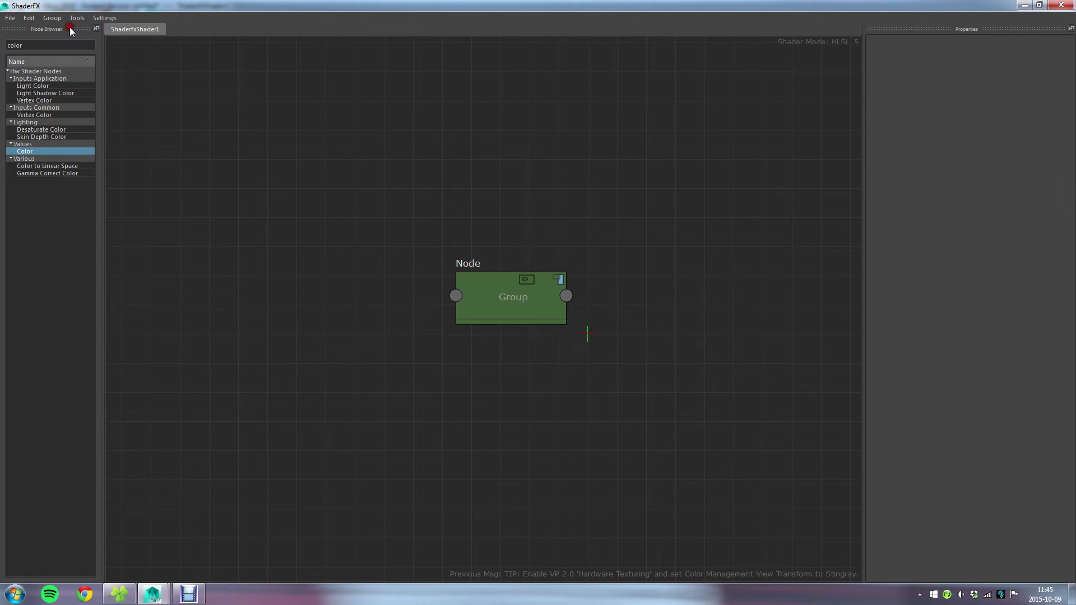
Inspect the new group's contents, then return and reposition the Group node.
{"action": "left_click", "coordinate": [533, 308]}
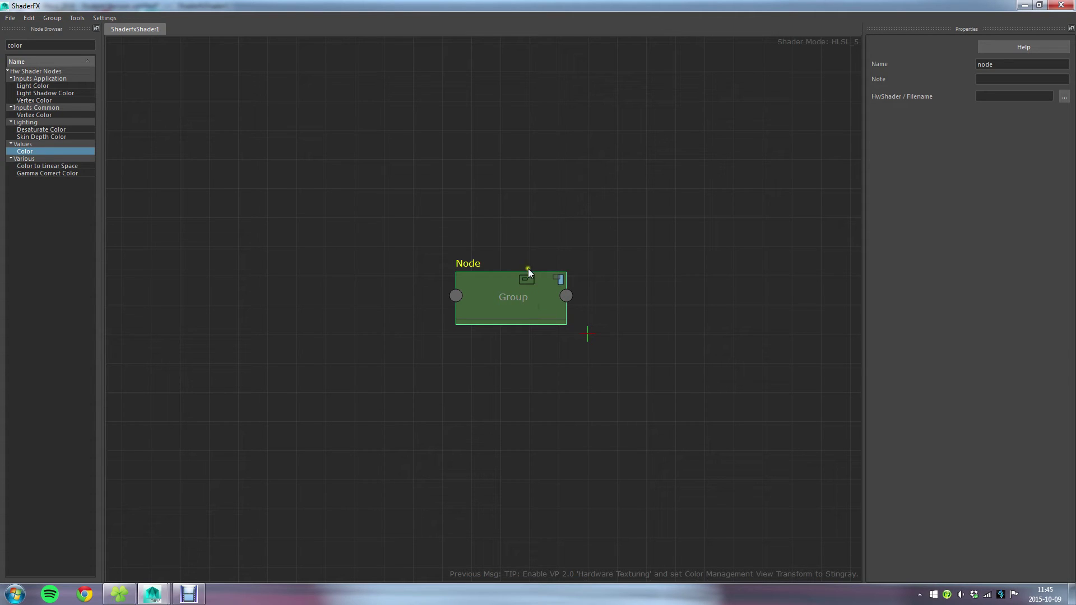
{"action": "left_click", "coordinate": [529, 279]}
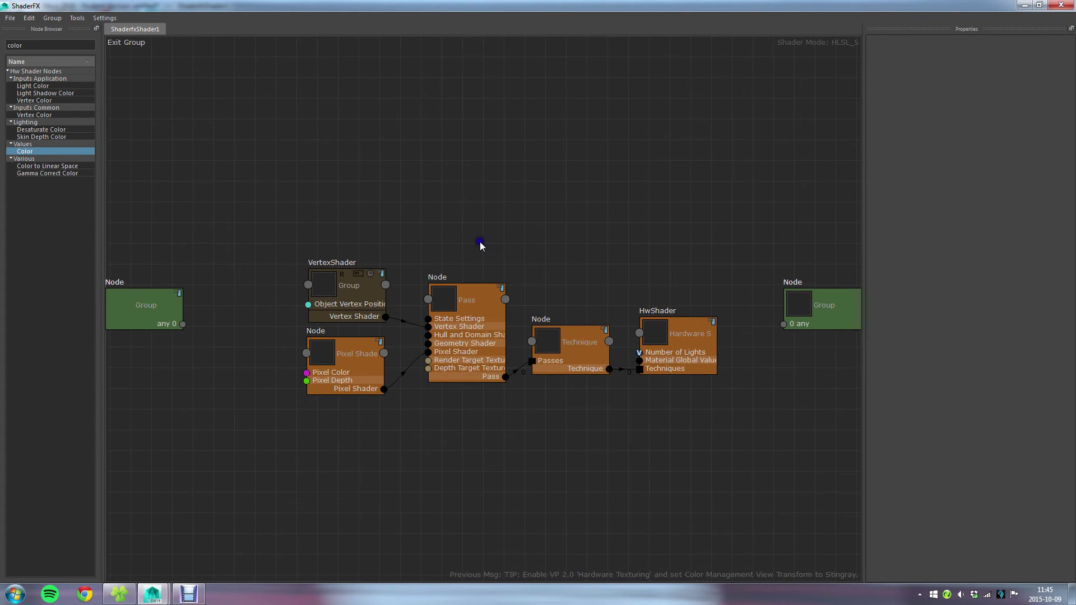
{"action": "scroll", "coordinate": [388, 389], "scroll_direction": "up", "scroll_amount": 3}
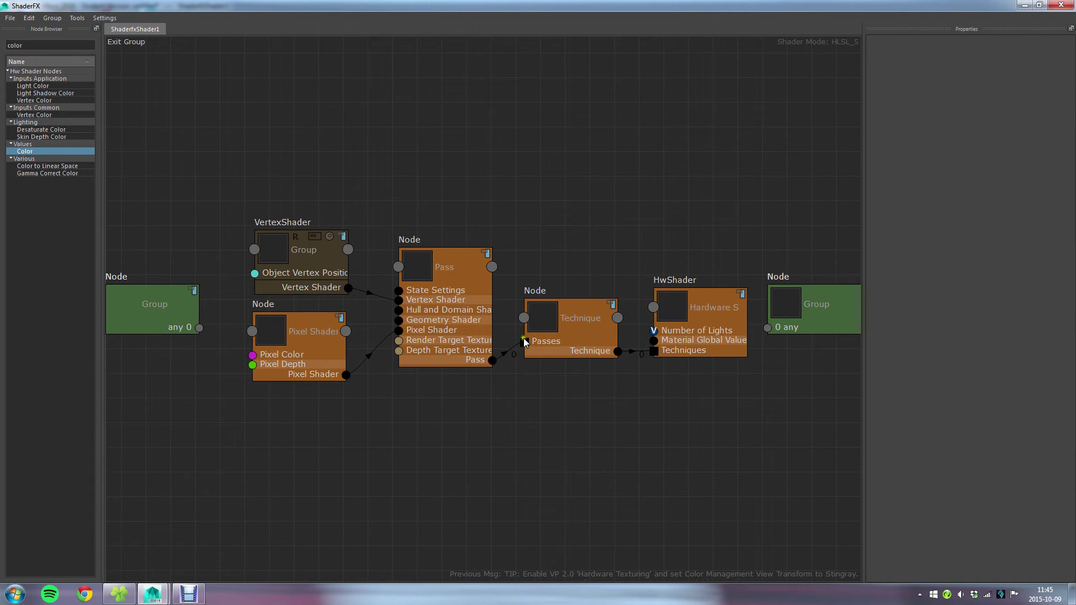
{"action": "left_click", "coordinate": [143, 44]}
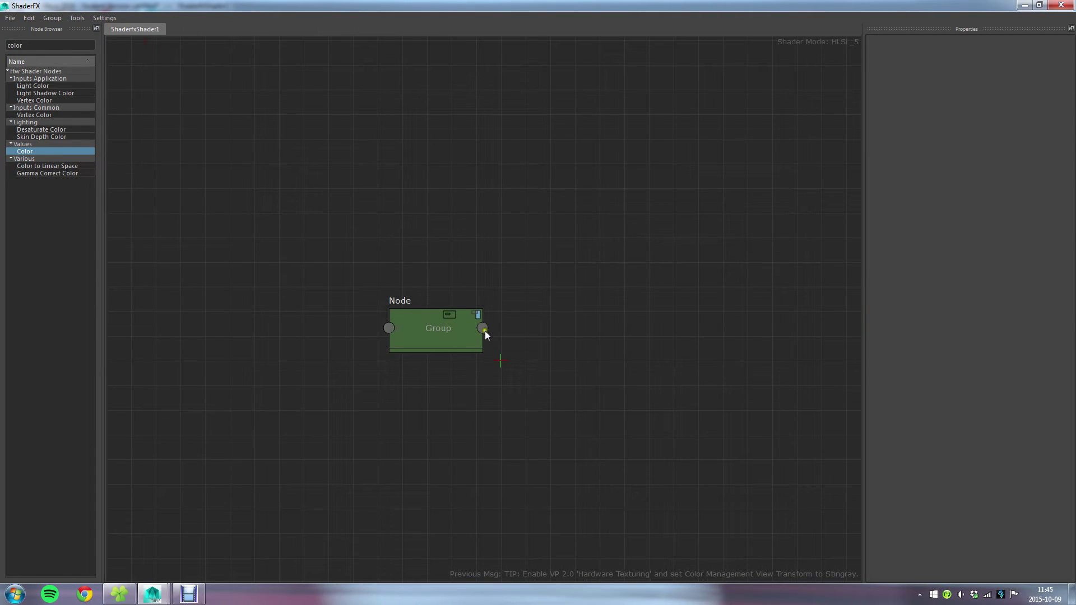
{"action": "left_click_drag", "start_coordinate": [497, 337], "coordinate": [556, 340]}
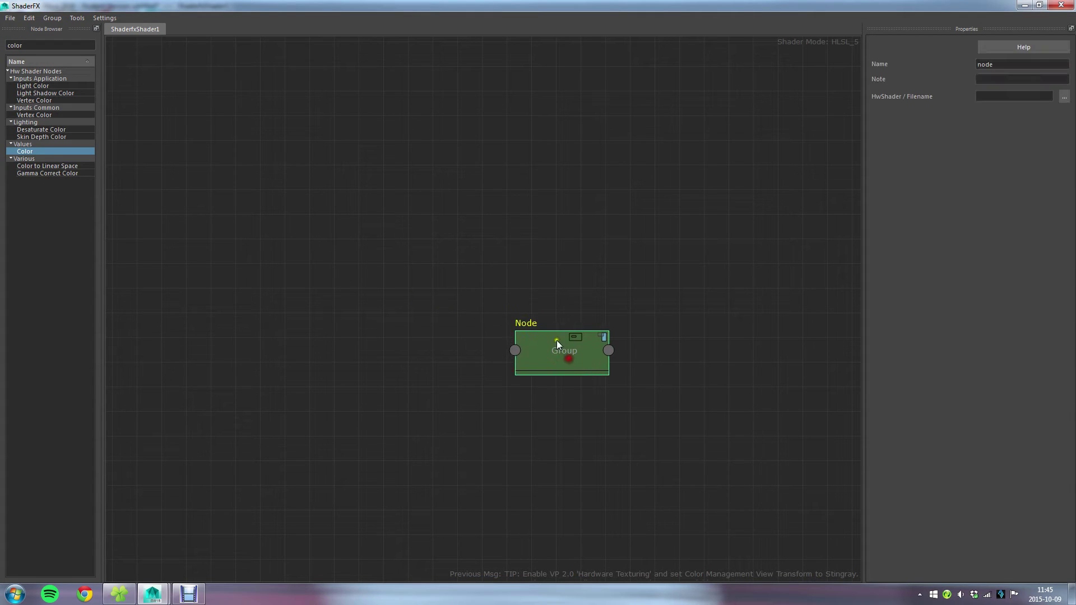
{"action": "left_click", "coordinate": [565, 322]}
{"action": "scroll", "coordinate": [574, 291], "scroll_direction": "up", "scroll_amount": 2}
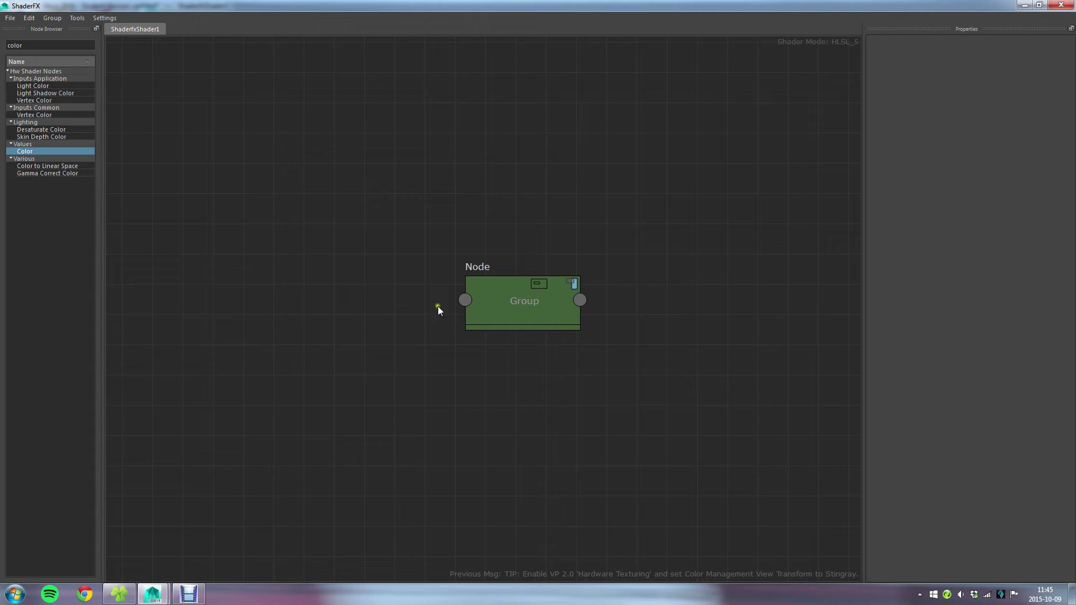
{"action": "double_click", "coordinate": [541, 300]}
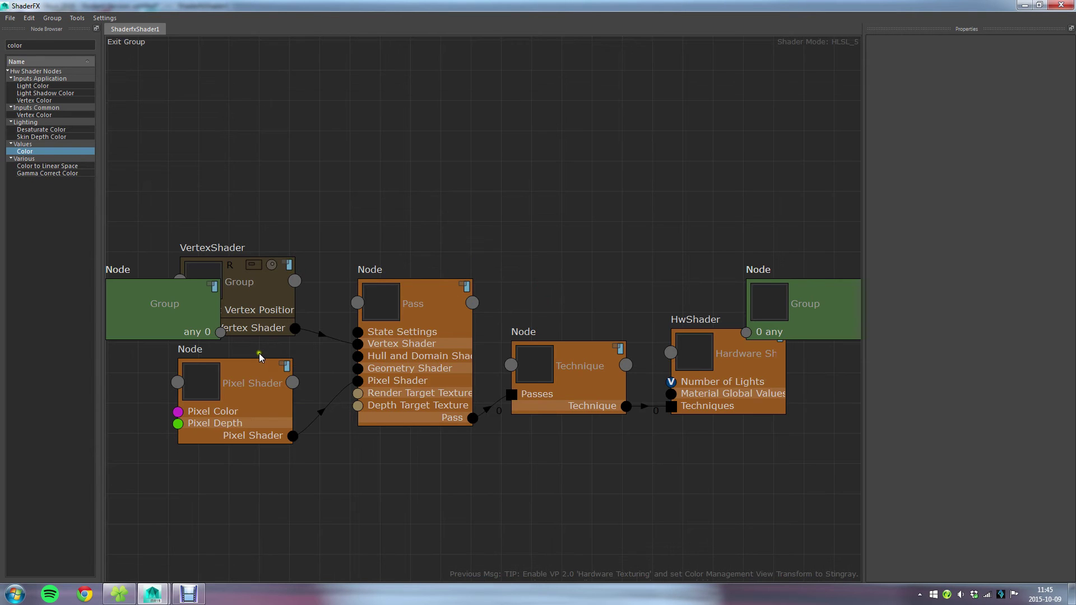
{"action": "middle_click_drag", "start_coordinate": [258, 356], "coordinate": [488, 326]}
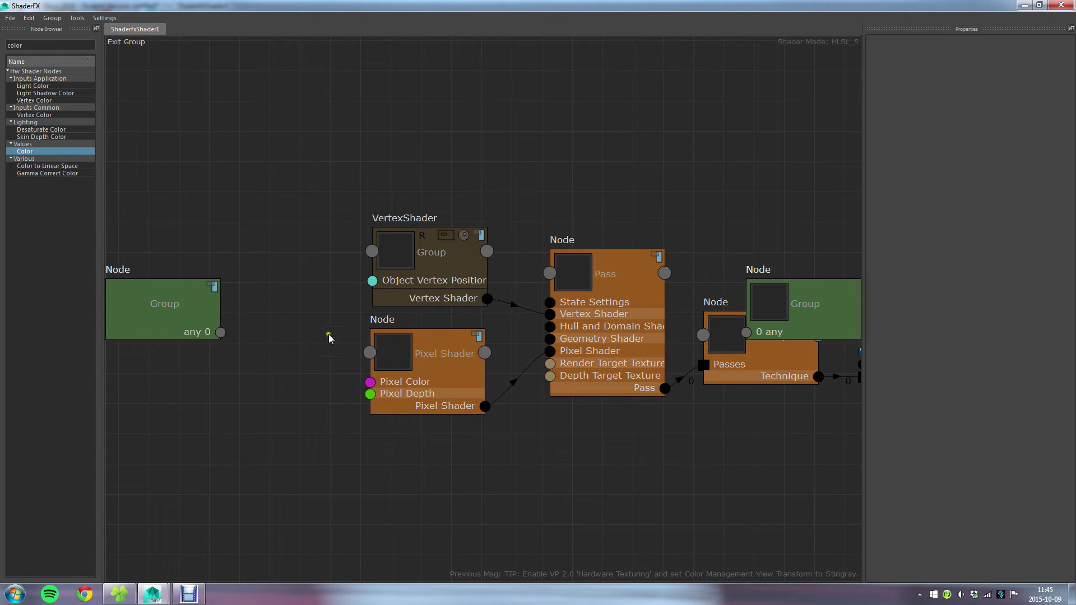
{"action": "middle_click_drag", "start_coordinate": [392, 188], "coordinate": [299, 178]}
{"action": "scroll", "coordinate": [295, 203], "scroll_direction": "down", "scroll_amount": 2}
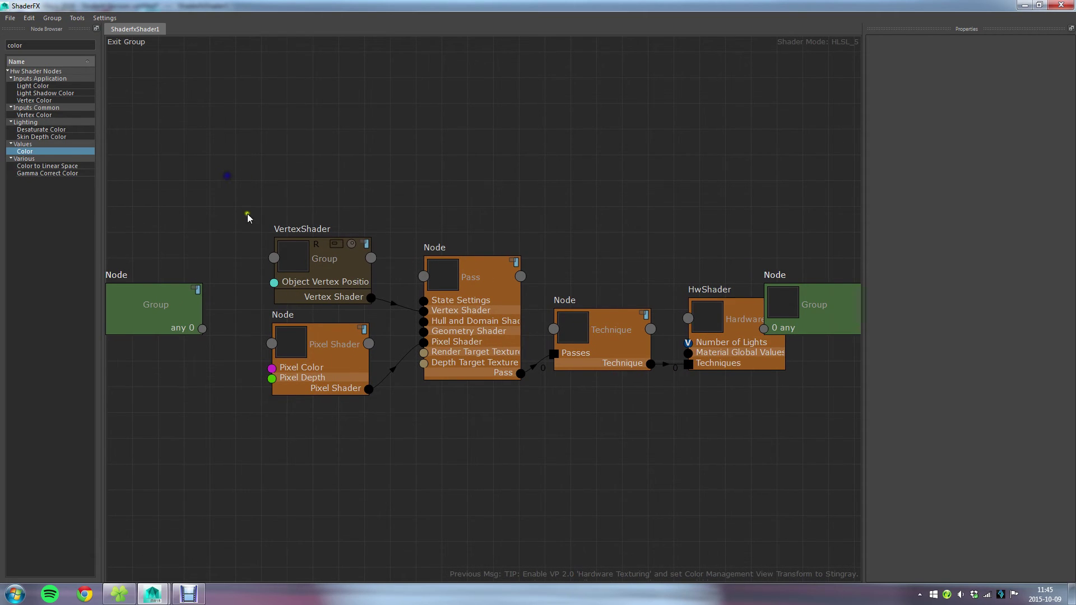
{"action": "left_click_drag", "start_coordinate": [273, 371], "coordinate": [205, 336]}
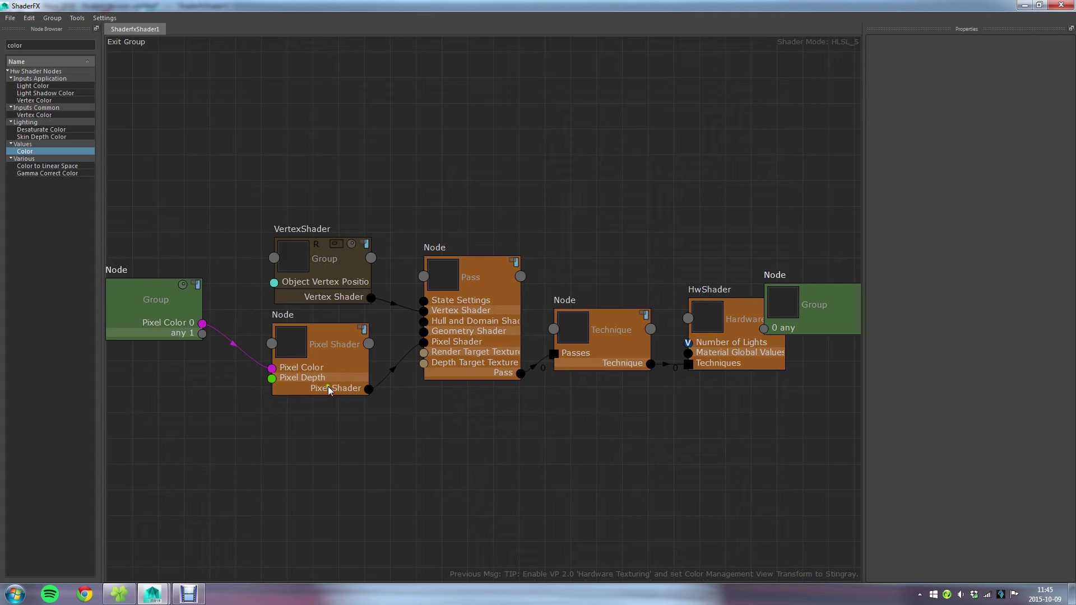
Link VertexShader's Object Vertex Position to the group input node as a new port.
{"action": "middle_click_drag", "start_coordinate": [291, 413], "coordinate": [317, 452]}
{"action": "middle_click_drag", "start_coordinate": [661, 271], "coordinate": [372, 152]}
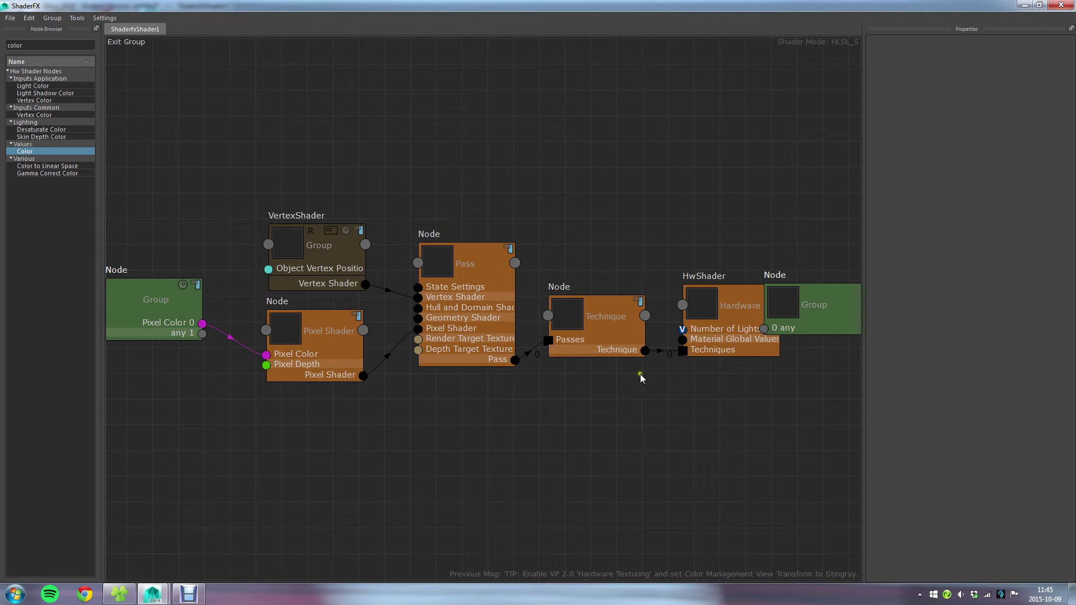
{"action": "left_click_drag", "start_coordinate": [267, 355], "coordinate": [213, 365]}
{"action": "middle_click_drag", "start_coordinate": [533, 220], "coordinate": [459, 204]}
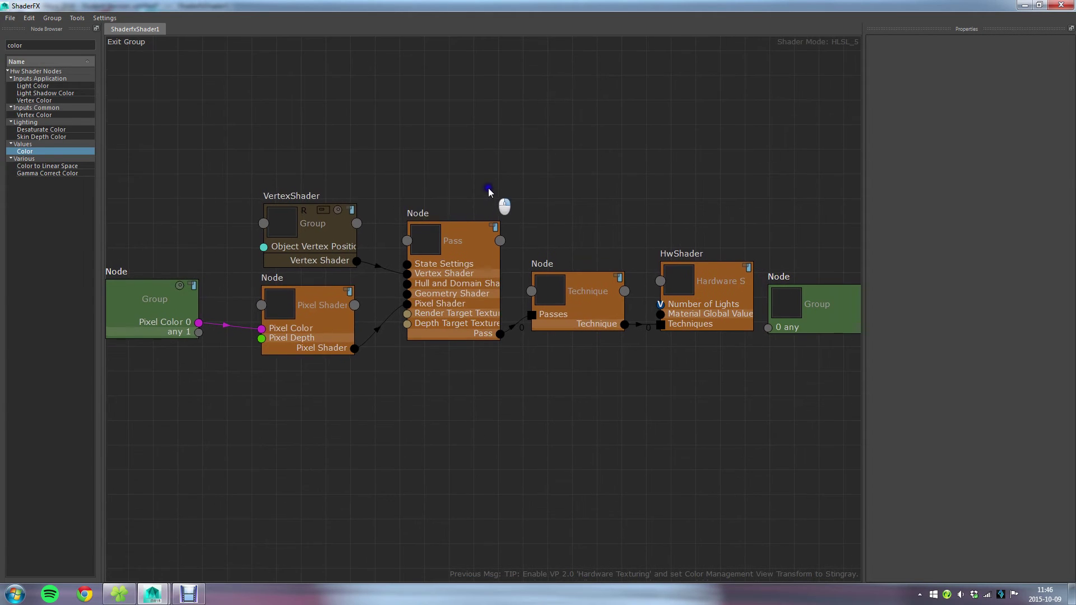
{"action": "scroll", "coordinate": [487, 202], "scroll_direction": "down", "scroll_amount": 1}
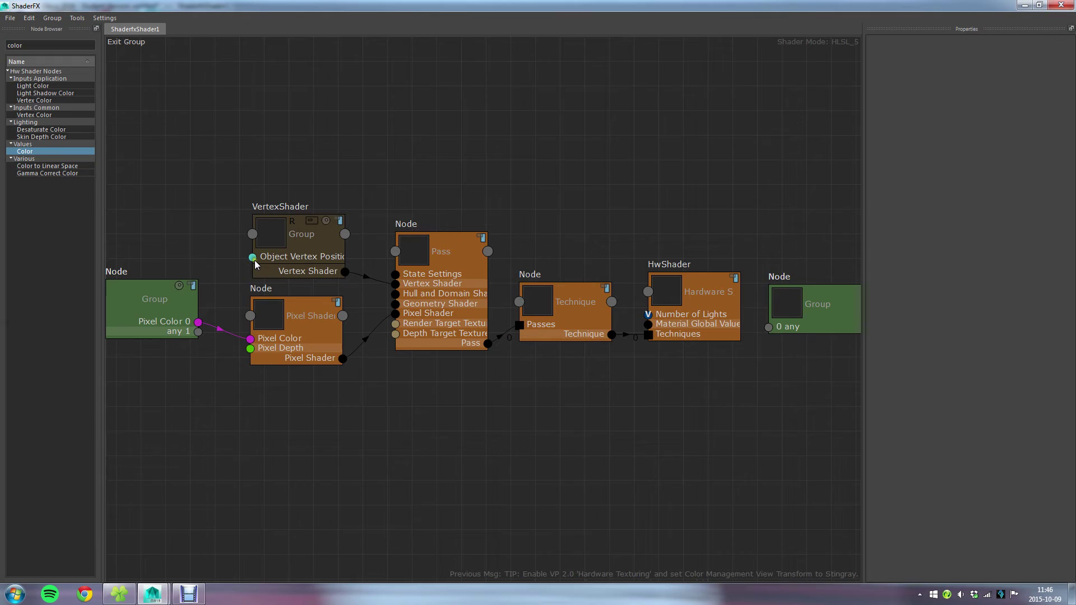
{"action": "left_click_drag", "start_coordinate": [252, 258], "coordinate": [199, 330]}
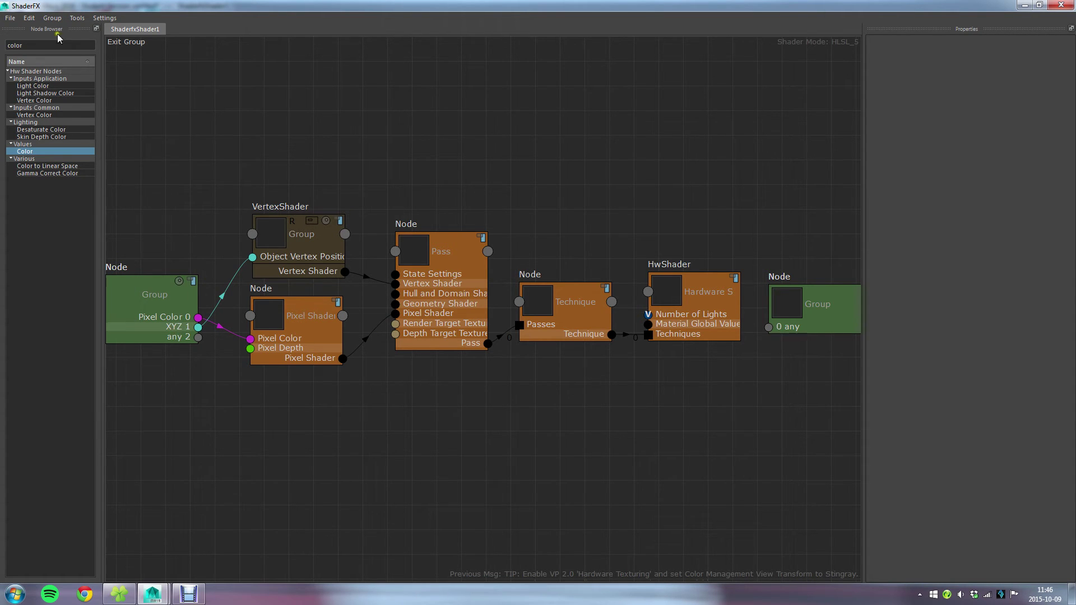
Add a Float node from the 'float' search, then delete it.
{"action": "double_click", "coordinate": [40, 45]}
{"action": "type", "text": "float"}
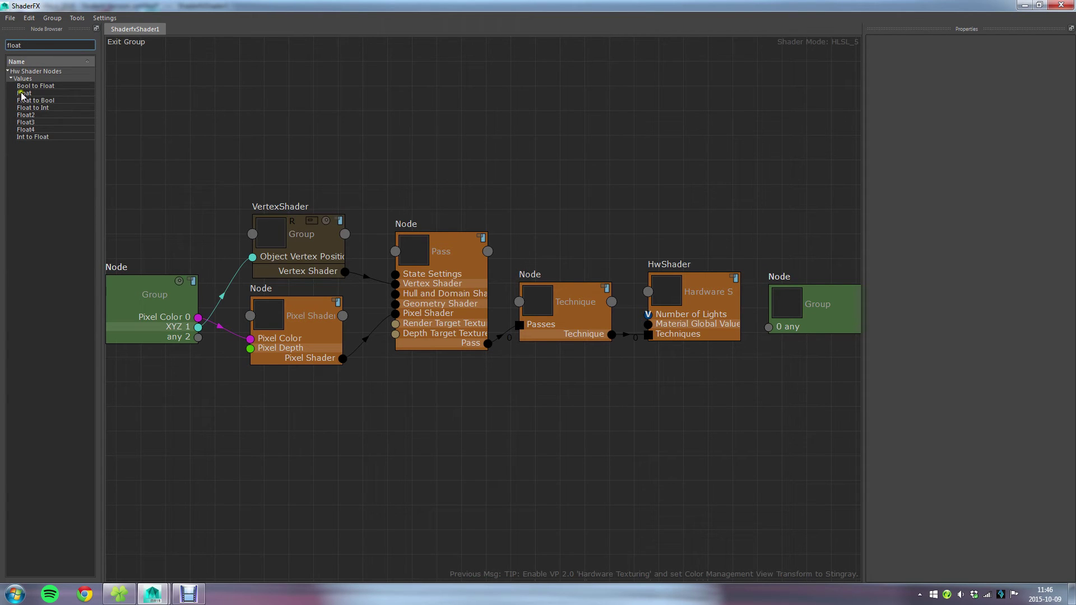
{"action": "left_click_drag", "start_coordinate": [23, 93], "coordinate": [258, 392]}
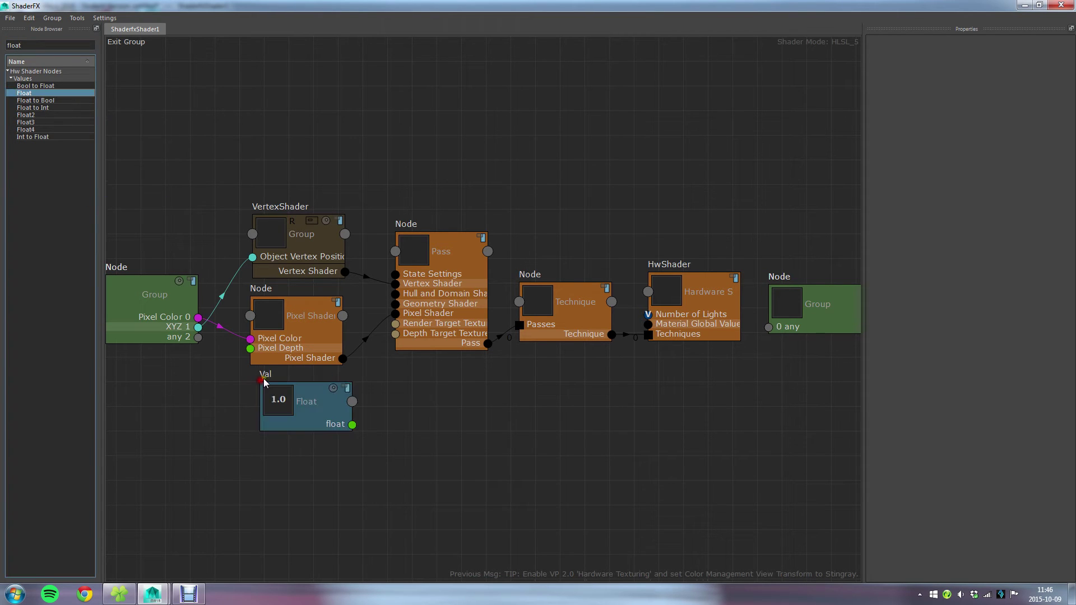
{"action": "left_click", "coordinate": [287, 398]}
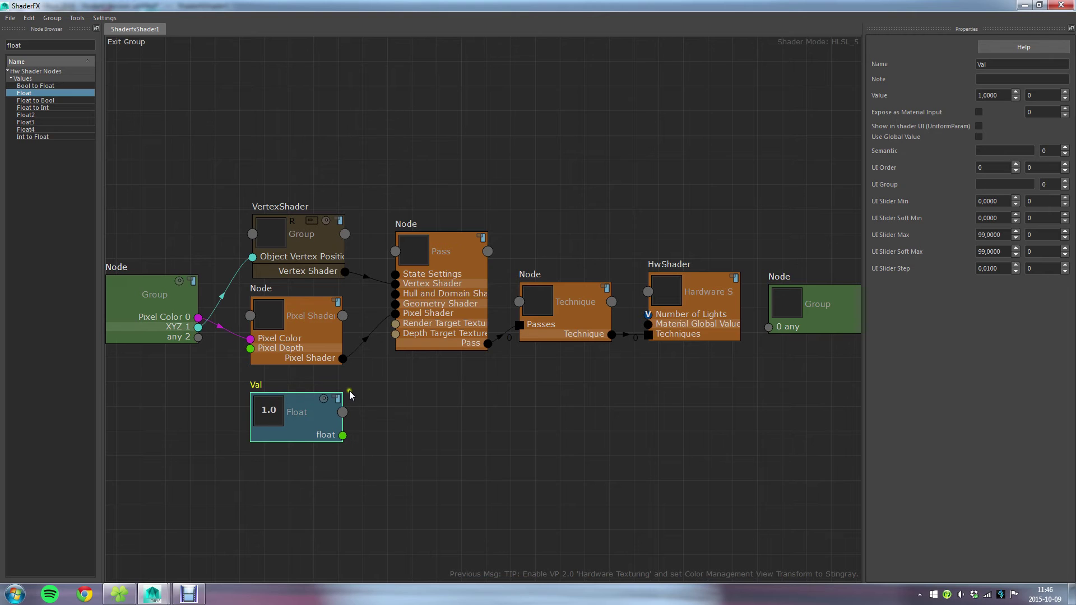
{"action": "key", "text": "Delete"}
Add a Multiply node via 'mult' and set its Default value to 1.0.
{"action": "double_click", "coordinate": [16, 45]}
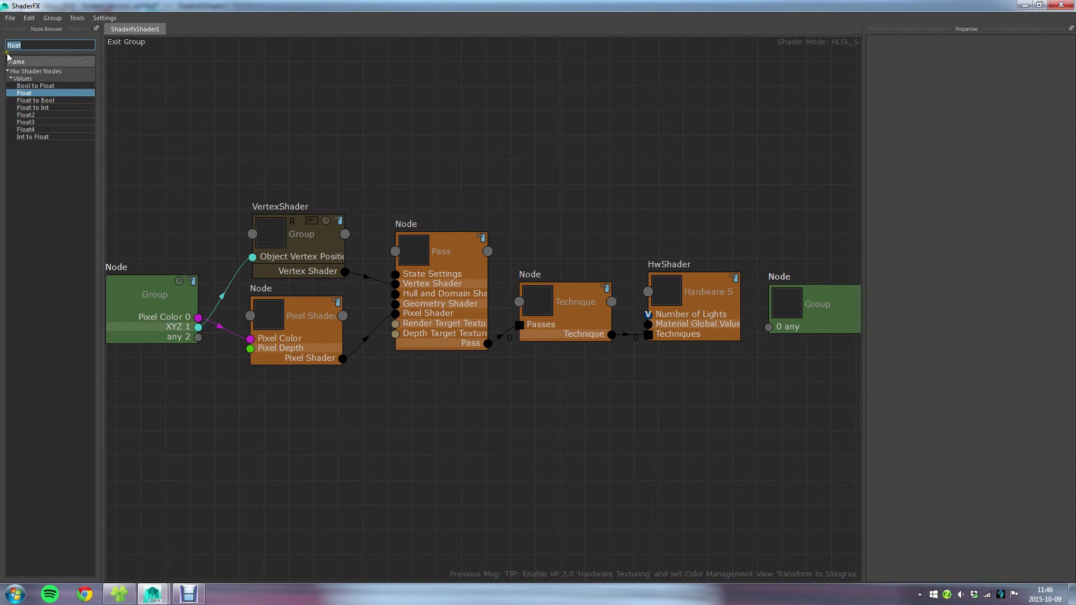
{"action": "type", "text": "mult"}
{"action": "left_click_drag", "start_coordinate": [28, 101], "coordinate": [325, 374]}
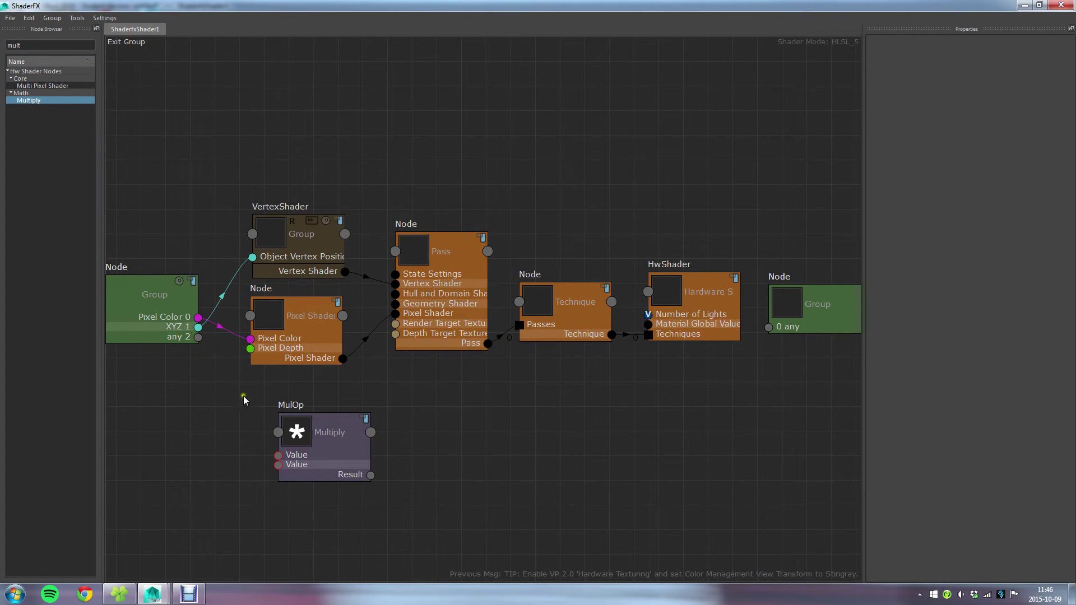
{"action": "left_click", "coordinate": [296, 455]}
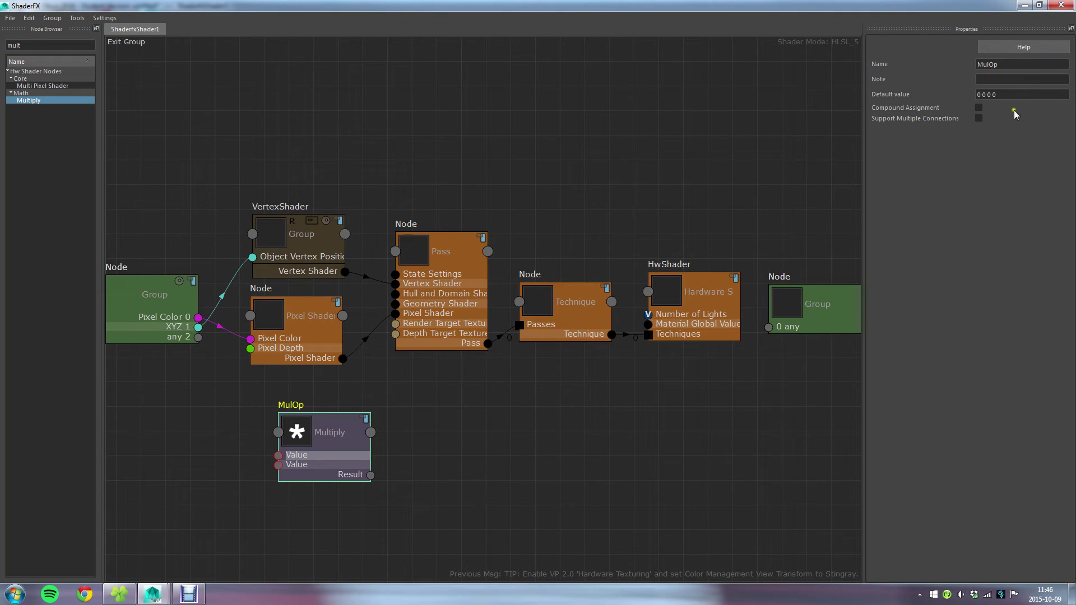
{"action": "left_click_drag", "start_coordinate": [982, 95], "coordinate": [994, 95]}
{"action": "type", "text": "1.0"}
{"action": "key", "text": "Return"}
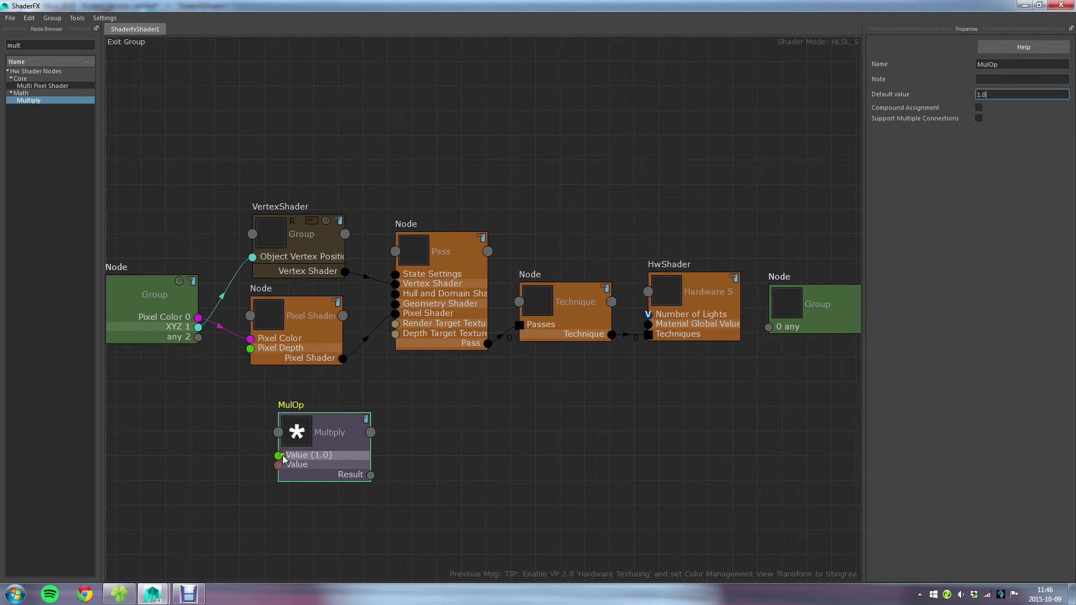
Feed the Multiply's first Value input from a new group input port.
{"action": "left_click_drag", "start_coordinate": [278, 455], "coordinate": [198, 337]}
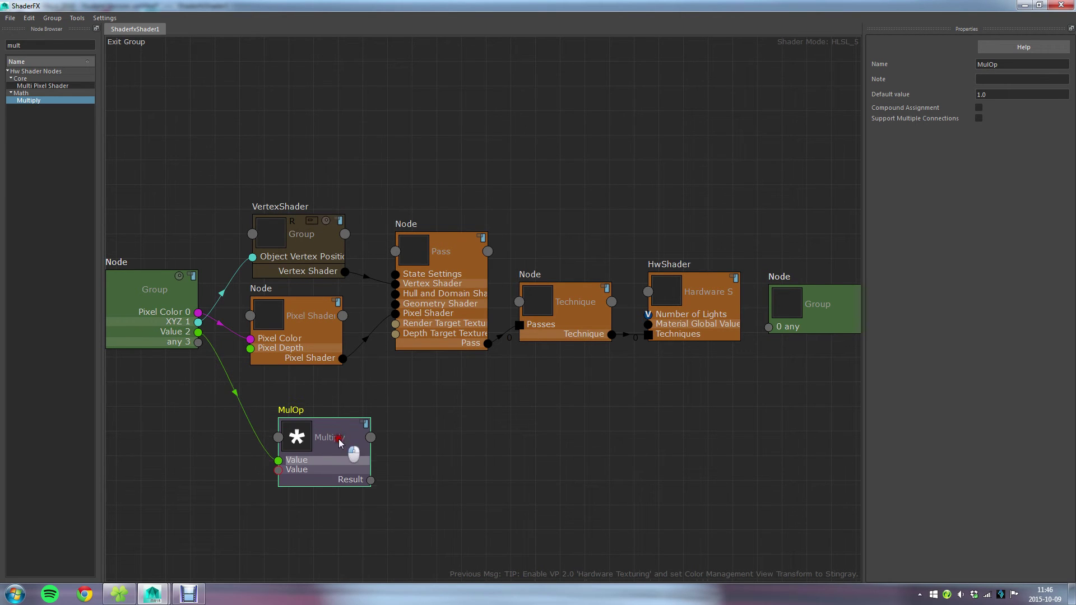
{"action": "left_click_drag", "start_coordinate": [353, 447], "coordinate": [371, 469]}
{"action": "left_click", "coordinate": [272, 377]}
Select the group's Value 2 socket, step out to the parent graph and re-enter.
{"action": "left_click", "coordinate": [185, 333]}
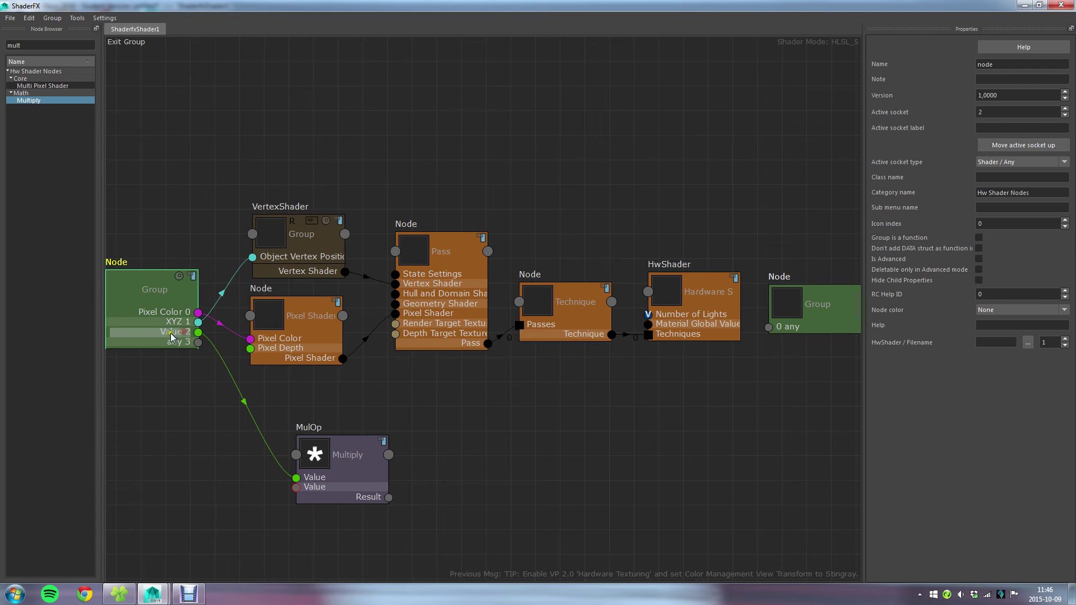
{"action": "left_click", "coordinate": [136, 44]}
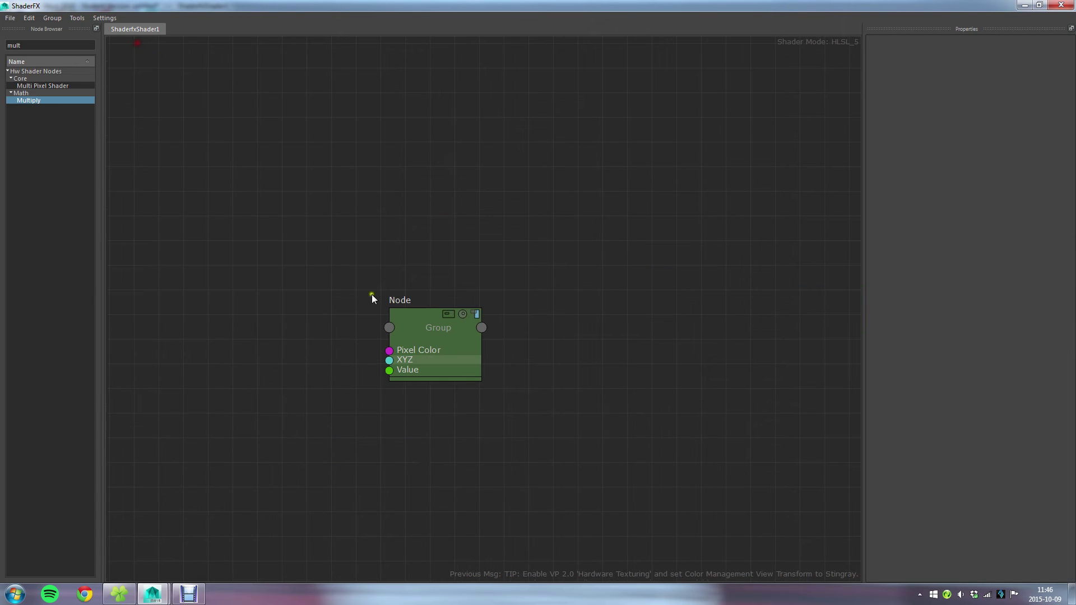
{"action": "scroll", "coordinate": [443, 380], "scroll_direction": "up", "scroll_amount": 3}
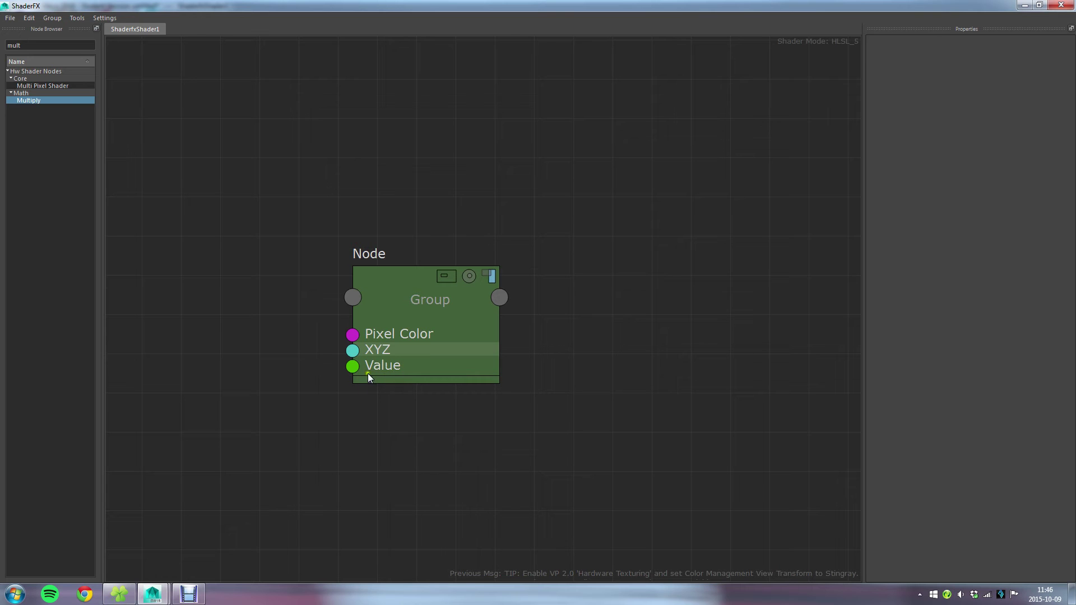
{"action": "left_click", "coordinate": [455, 281]}
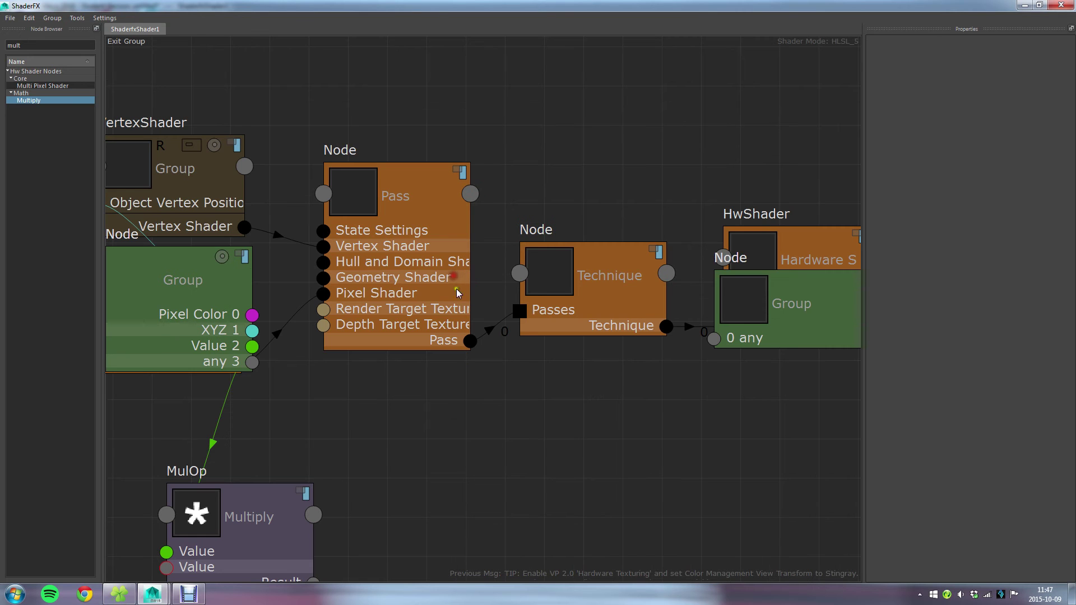
Select the Multiply node and type 'E' into its name field.
{"action": "left_click", "coordinate": [570, 442]}
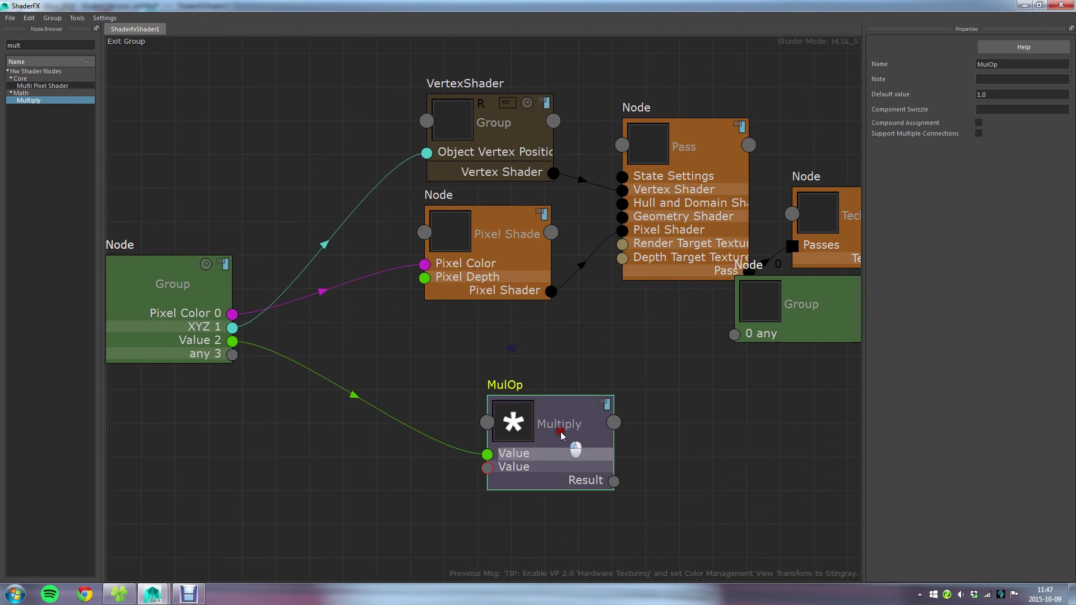
{"action": "double_click", "coordinate": [1020, 62]}
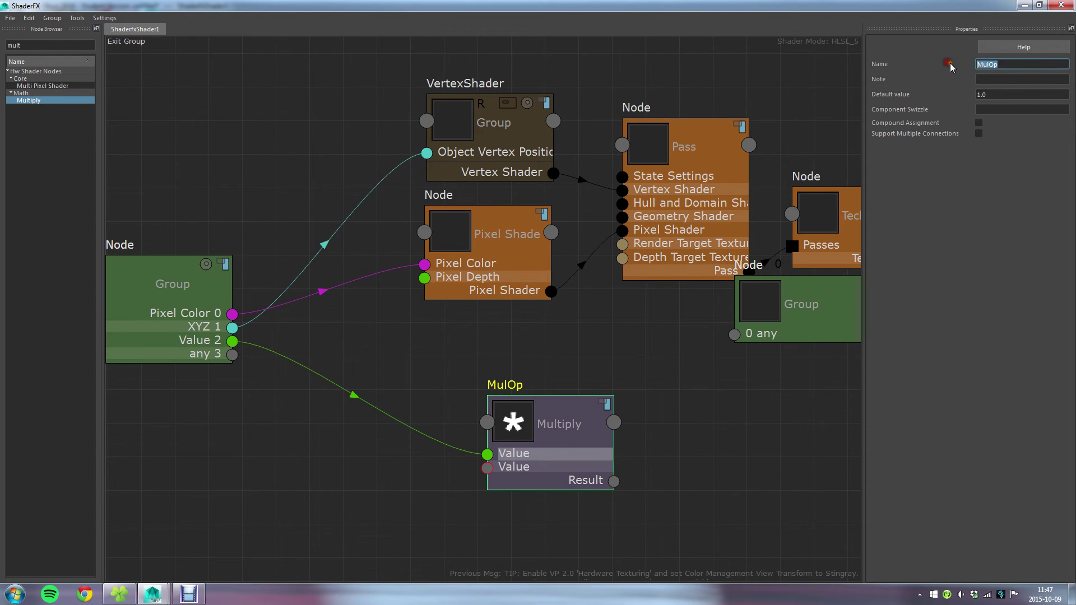
{"action": "type", "text": "E"}
{"action": "left_click", "coordinate": [361, 321]}
Label the group's input socket 'Effect_Multiplier', then return to the top-level Group node.
{"action": "left_click", "coordinate": [141, 341]}
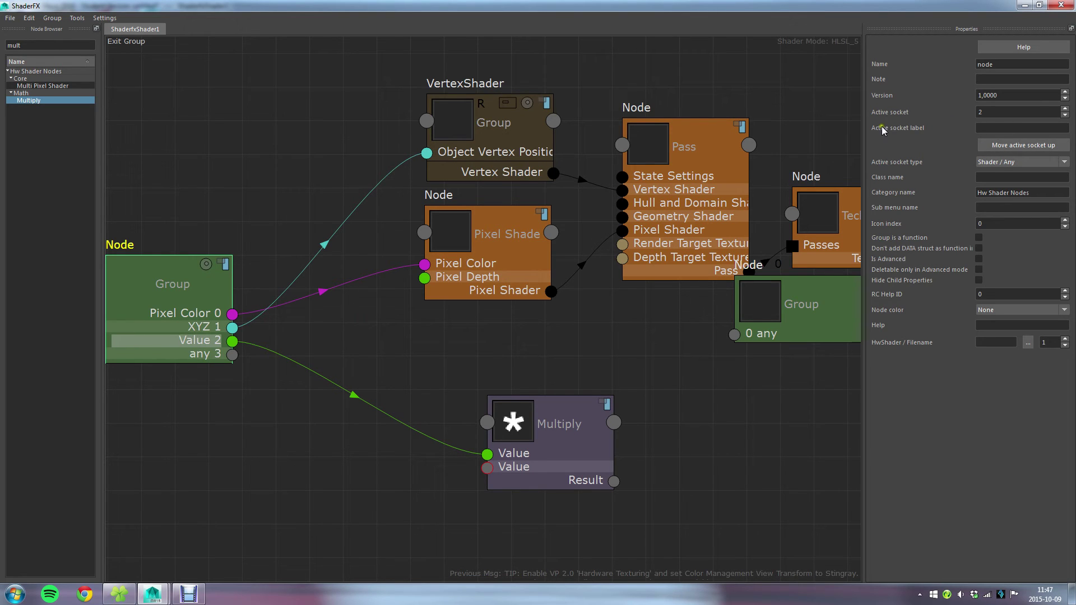
{"action": "left_click", "coordinate": [1012, 127]}
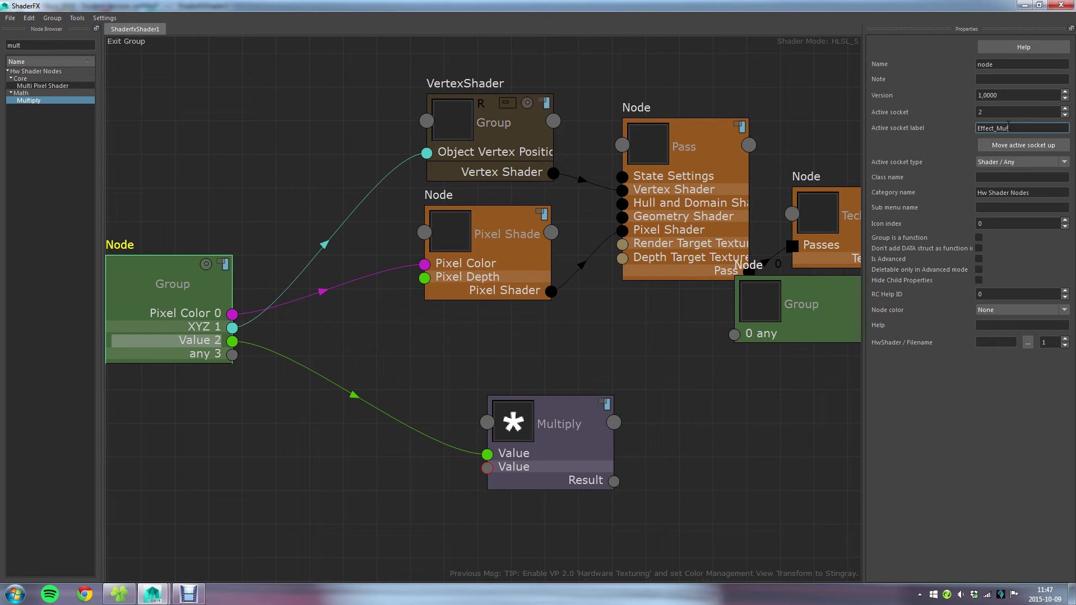
{"action": "type", "text": "Effect_Multiplier"}
{"action": "key", "text": "Return"}
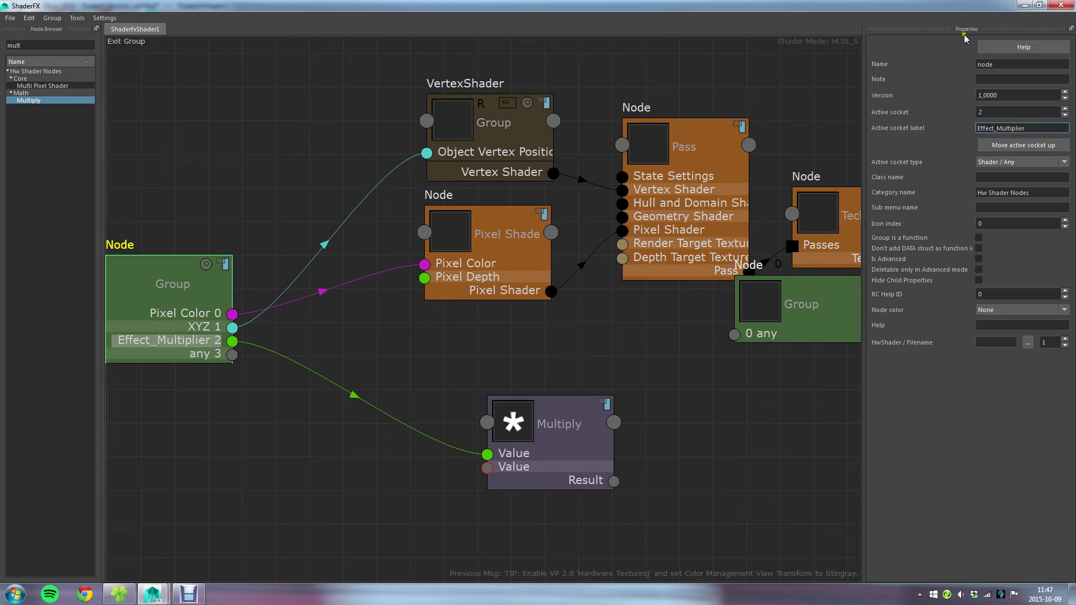
{"action": "left_click", "coordinate": [132, 41]}
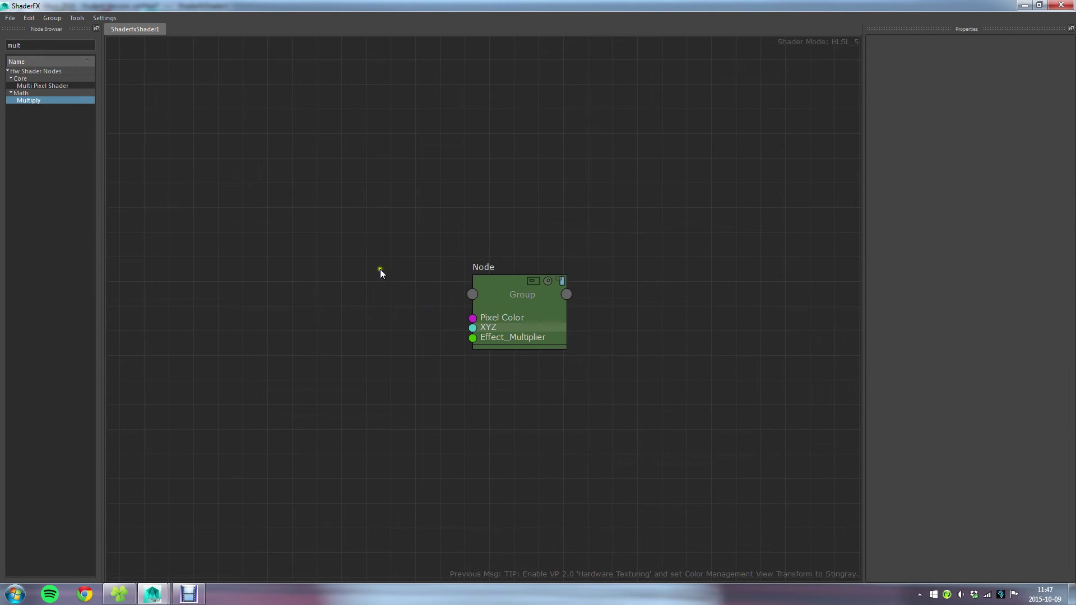
{"action": "left_click", "coordinate": [539, 308]}
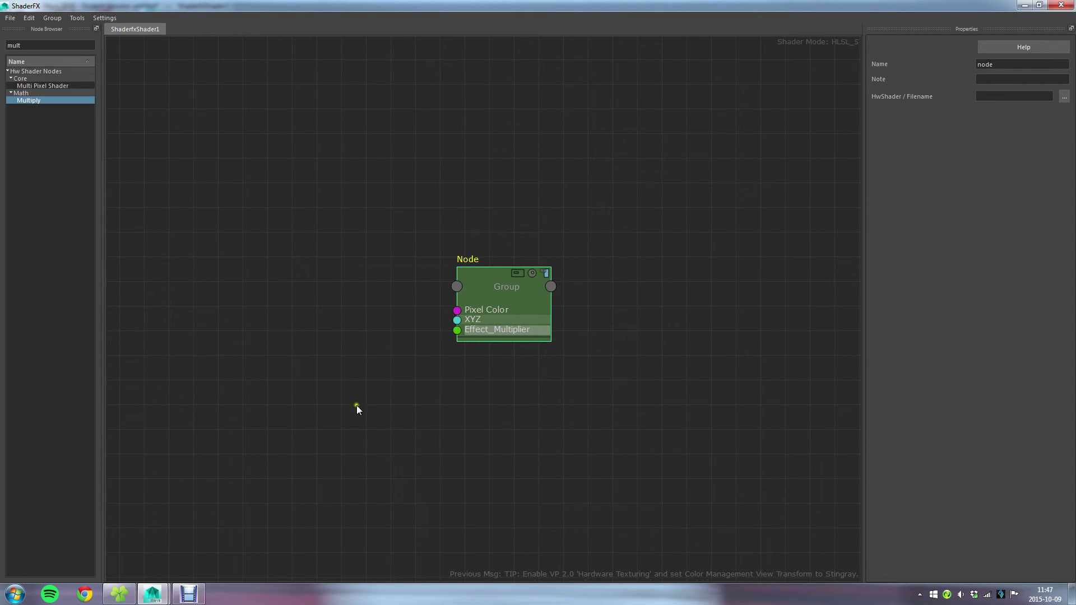
Step inside the group and delete its Multiply node.
{"action": "double_click", "coordinate": [525, 281]}
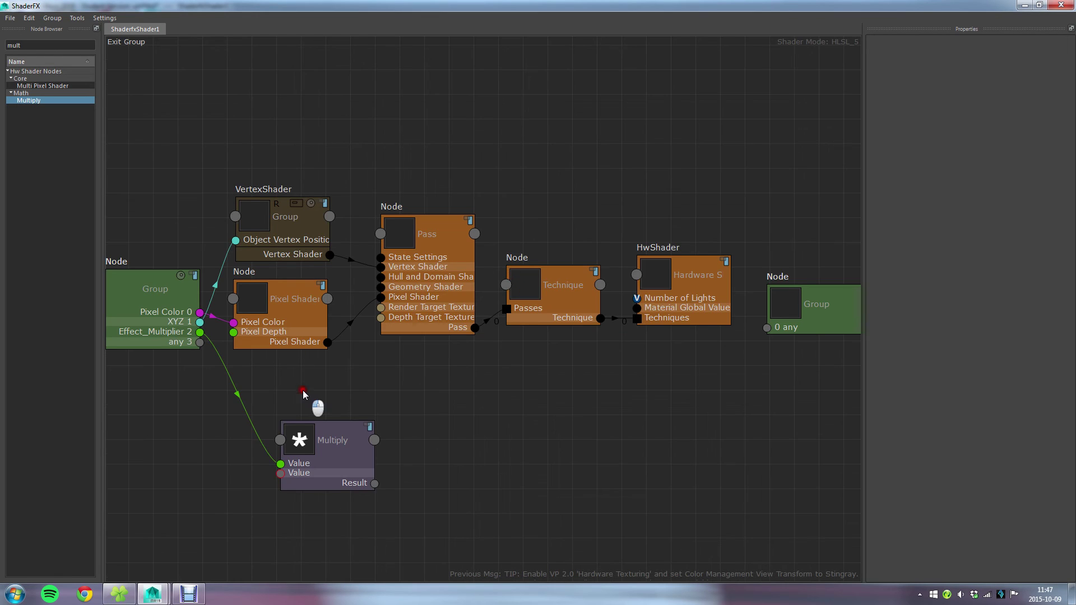
{"action": "left_click", "coordinate": [448, 446]}
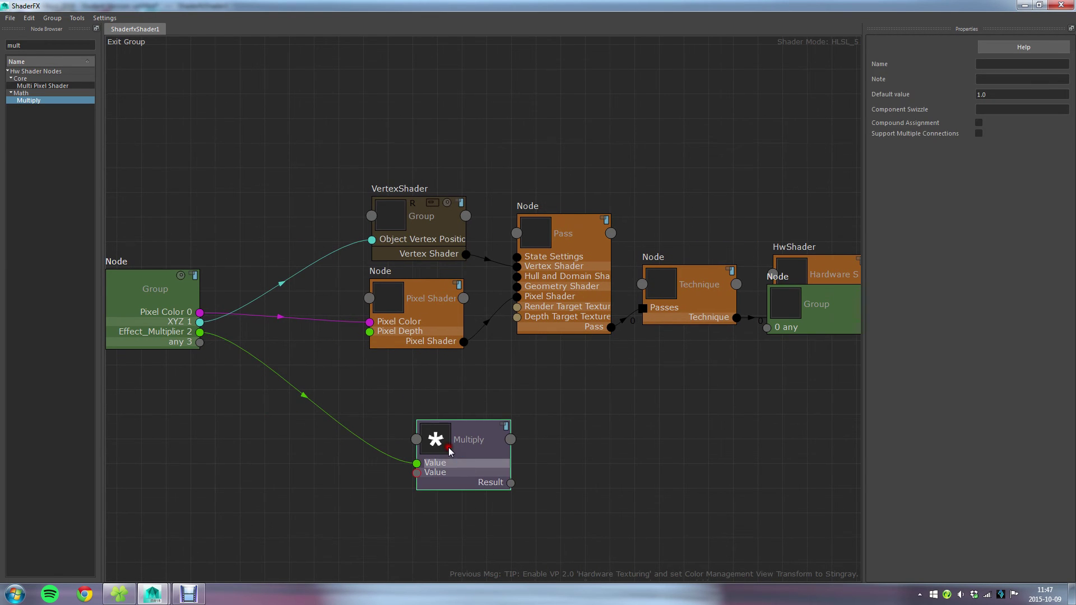
{"action": "key", "text": "Delete"}
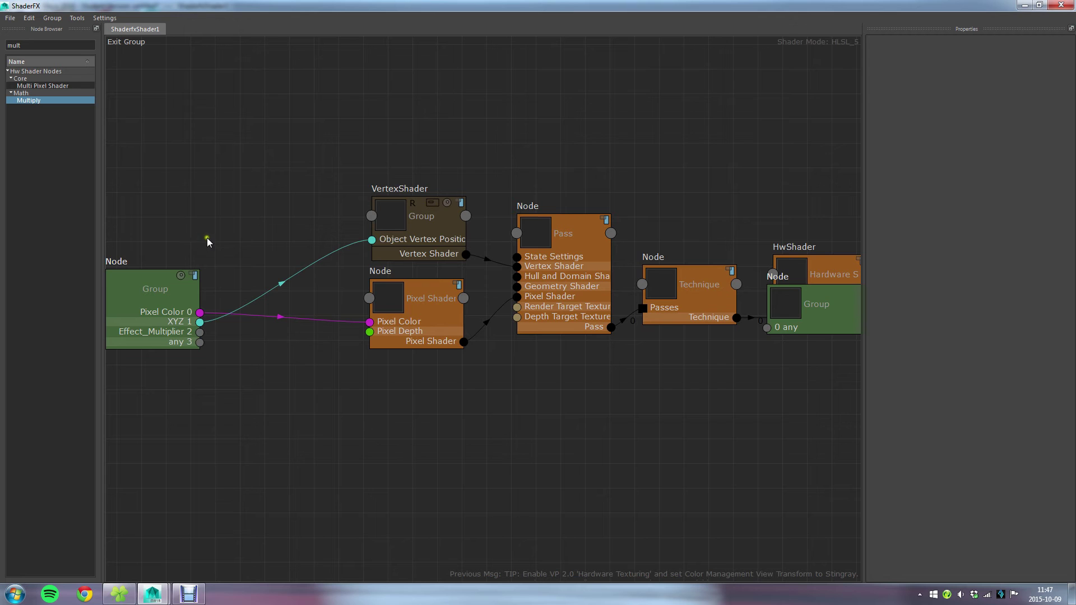
Relabel the input node's XYZ socket as 'Object Vertex Position' and check it at the top level.
{"action": "left_click", "coordinate": [182, 322]}
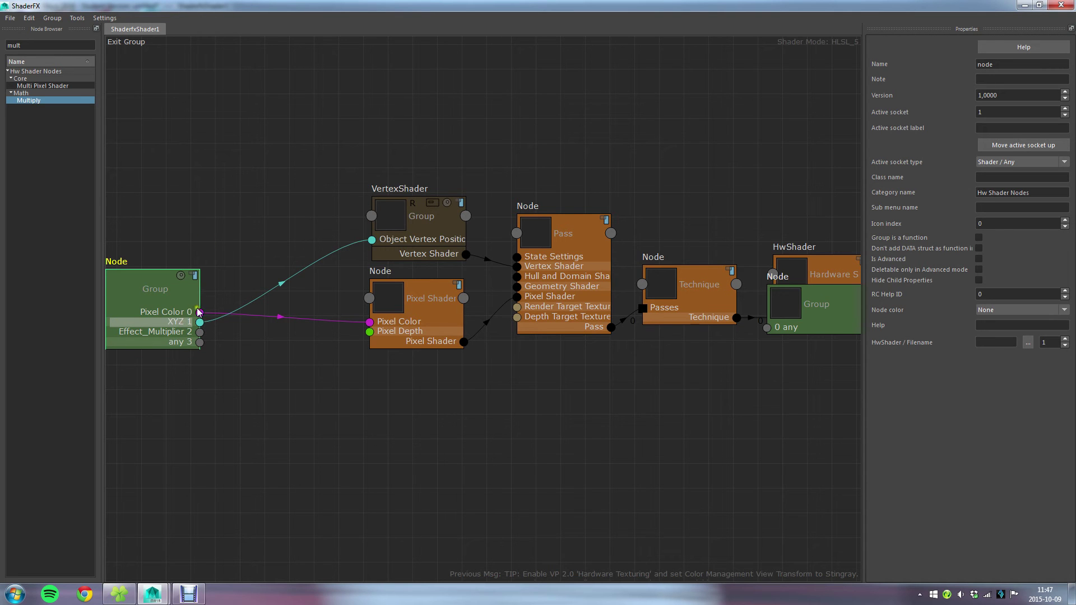
{"action": "left_click", "coordinate": [131, 43]}
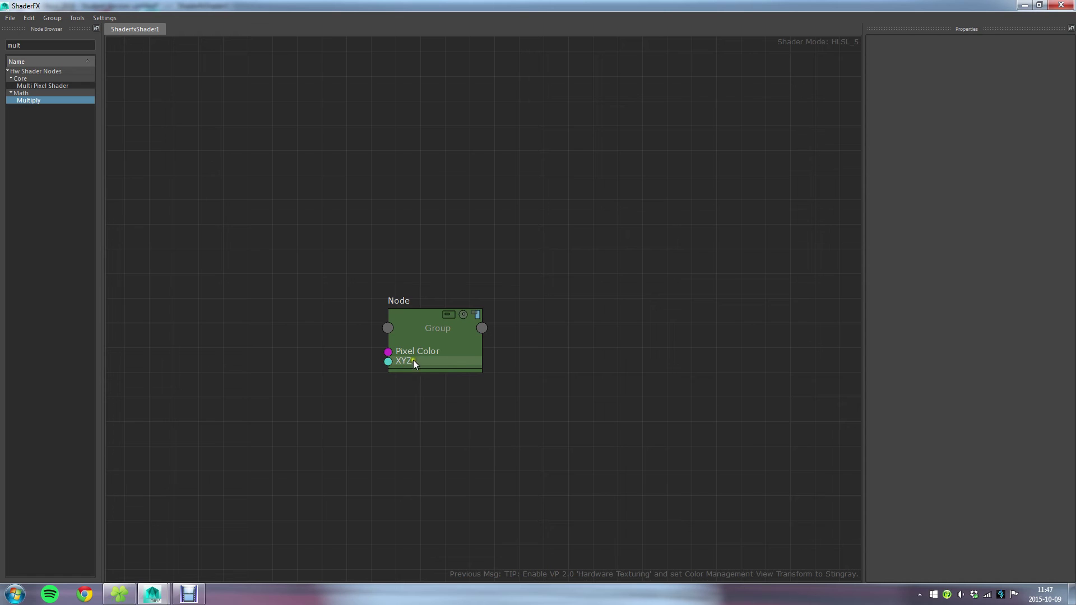
{"action": "left_click", "coordinate": [456, 314]}
{"action": "left_click", "coordinate": [170, 317]}
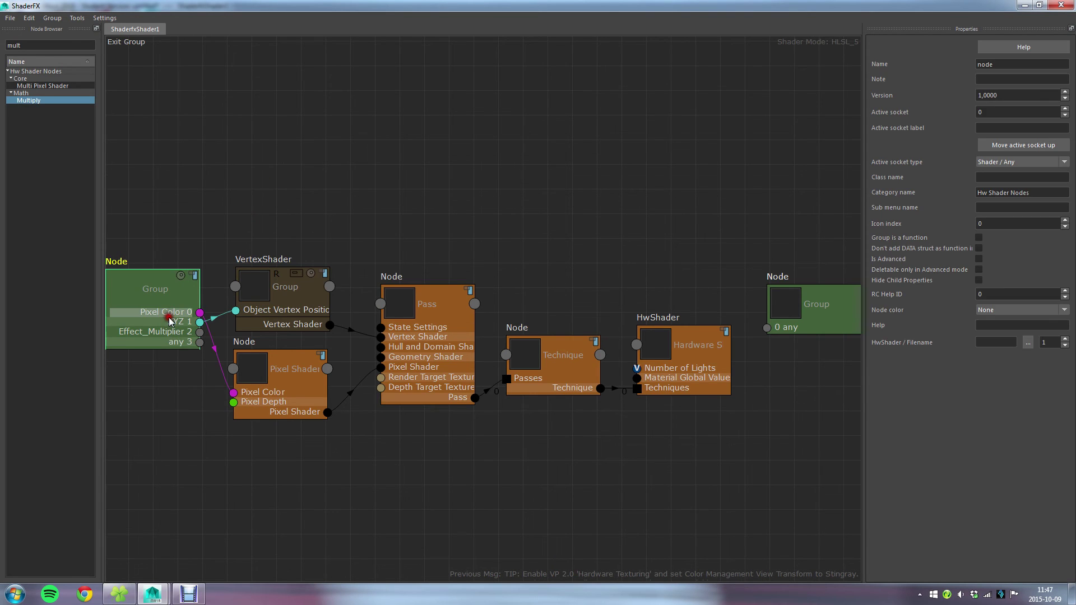
{"action": "left_click", "coordinate": [170, 322]}
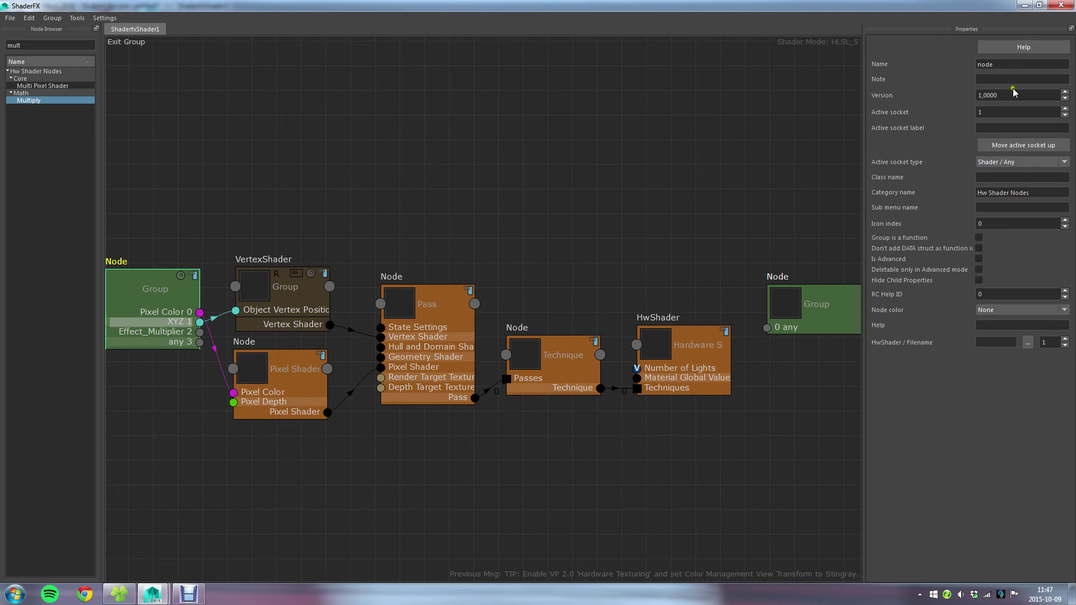
{"action": "left_click", "coordinate": [992, 128]}
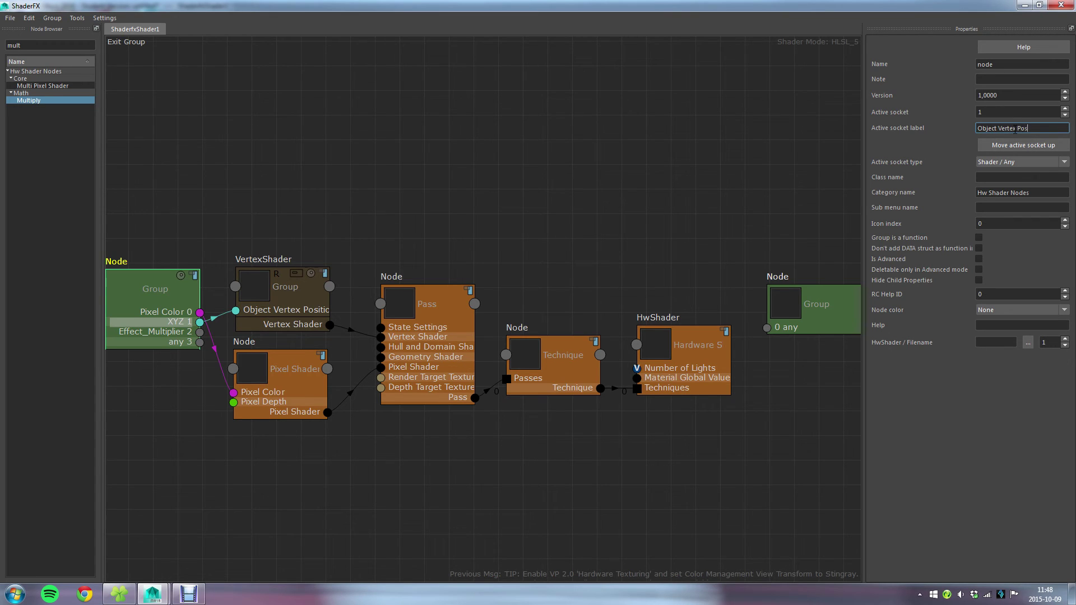
{"action": "type", "text": "Object Vertex Positio"}
{"action": "left_click", "coordinate": [130, 42]}
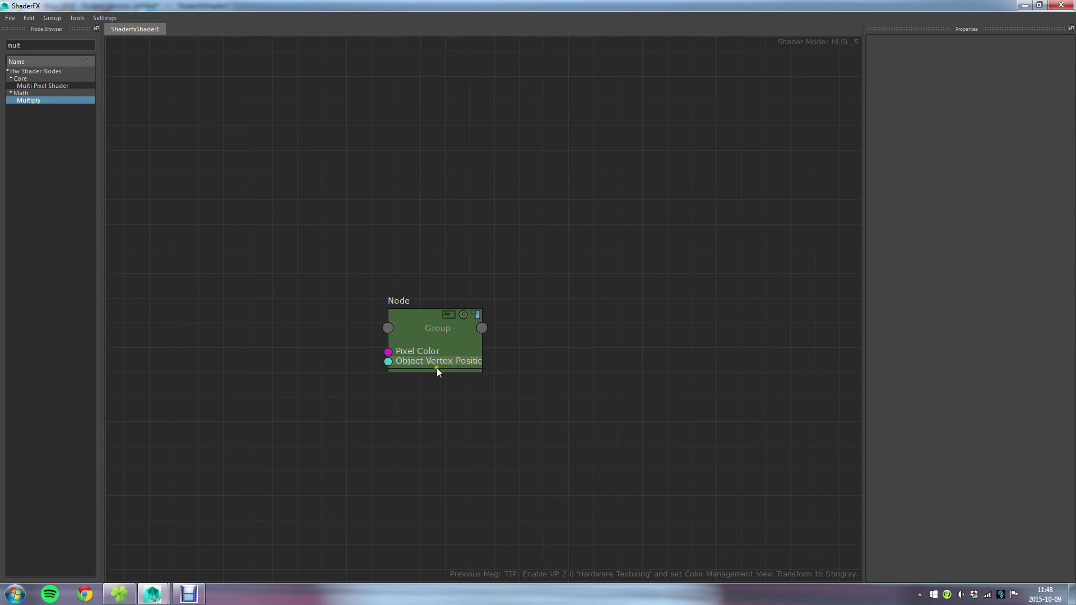
{"action": "left_click", "coordinate": [439, 339]}
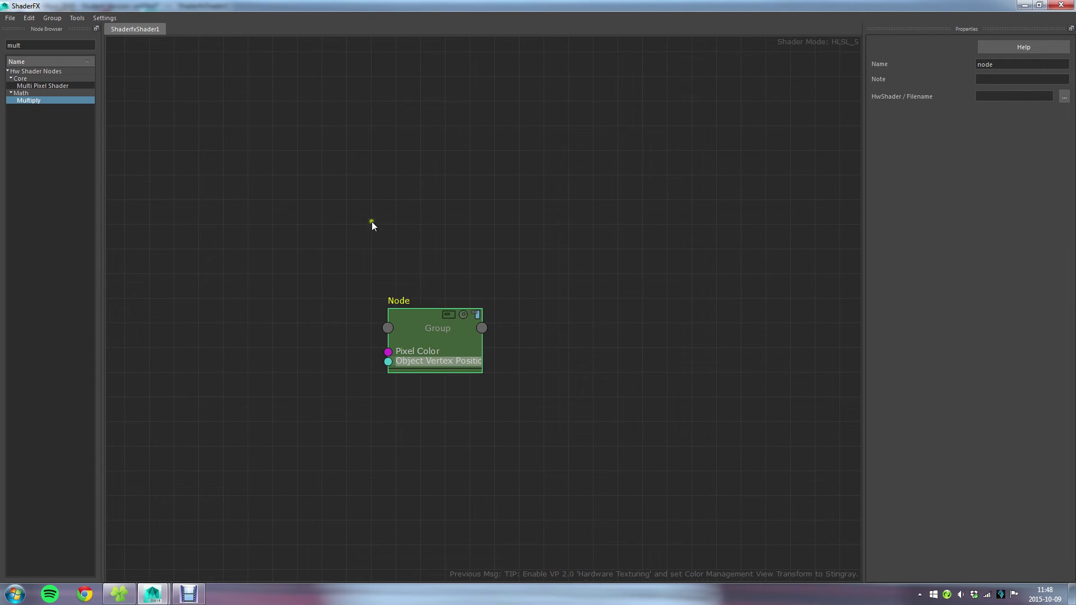
Rename the group's input node to BaseLine in the Name field.
{"action": "left_click", "coordinate": [453, 321]}
{"action": "left_click", "coordinate": [163, 295]}
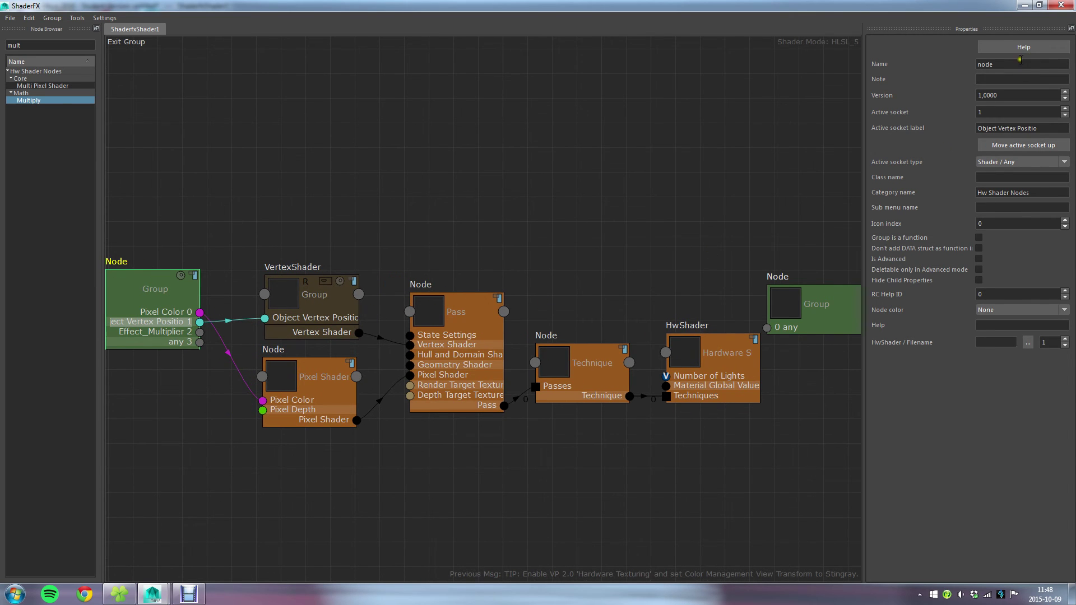
{"action": "double_click", "coordinate": [976, 64]}
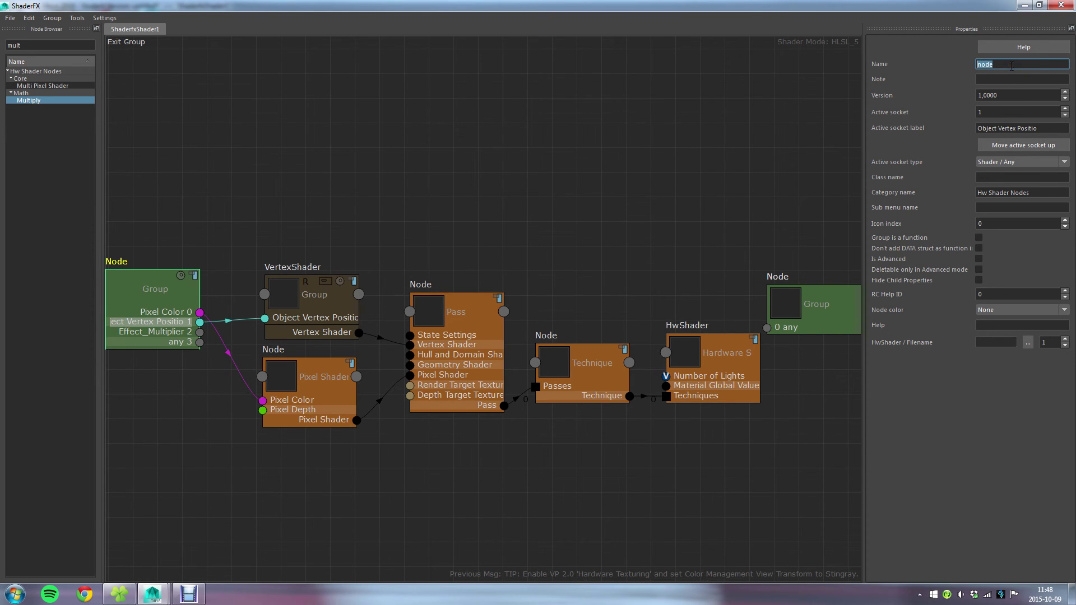
{"action": "type", "text": "Base Line"}
{"action": "key", "text": "Return"}
Clear the Node Browser search and return to the top-level graph with BaseLine selected.
{"action": "double_click", "coordinate": [36, 46]}
{"action": "key", "text": "BackSpace"}
{"action": "left_click", "coordinate": [186, 112]}
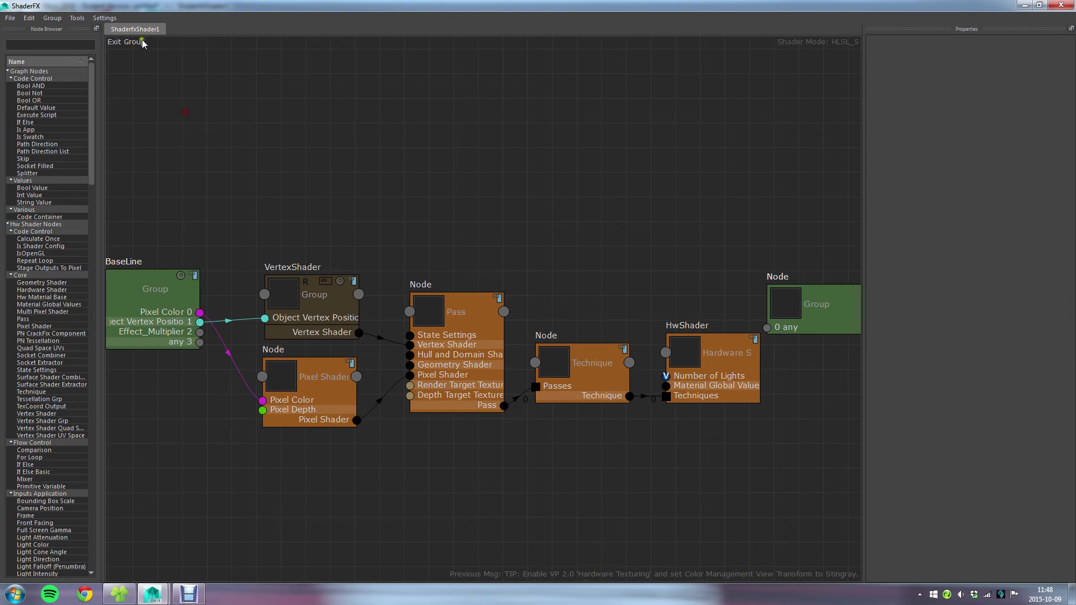
{"action": "left_click", "coordinate": [142, 43]}
{"action": "left_click", "coordinate": [440, 329]}
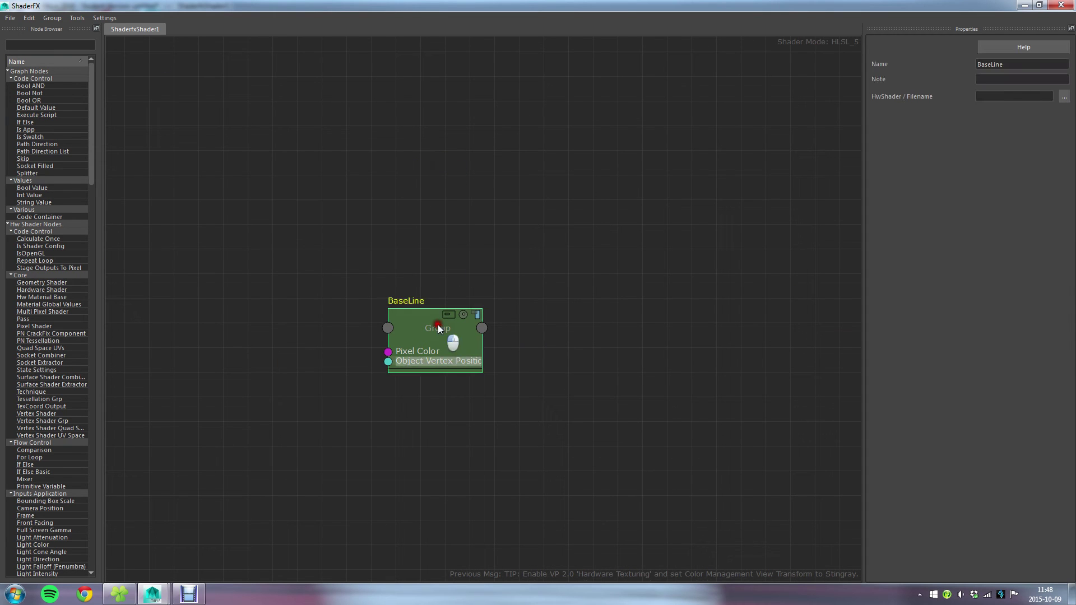
Try Group > Save Group to Disk, which errors that name, category and sub menu must be set.
{"action": "left_click", "coordinate": [53, 18]}
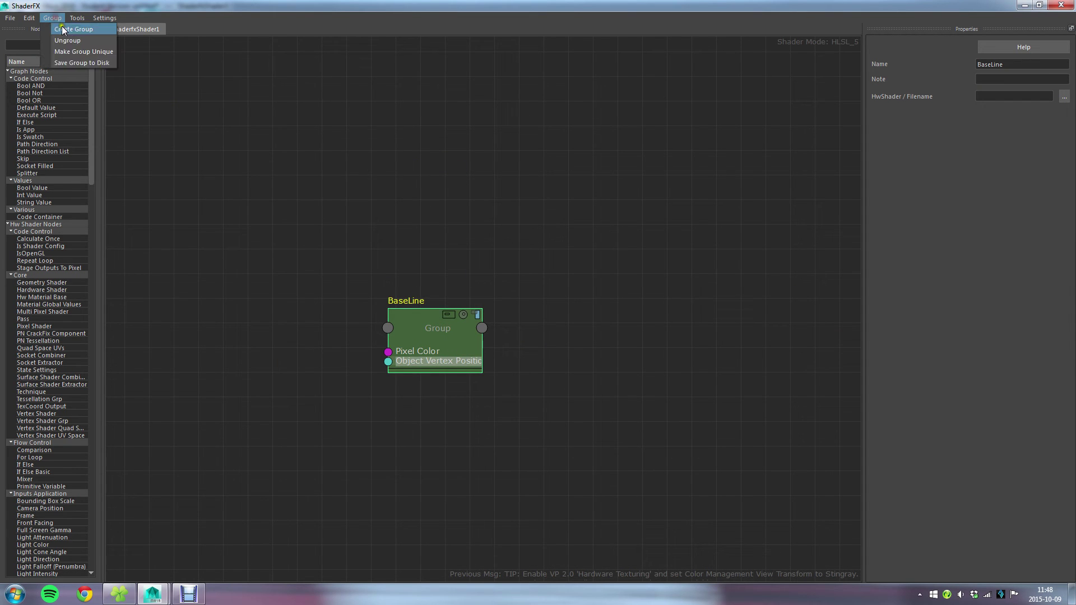
{"action": "left_click", "coordinate": [82, 63]}
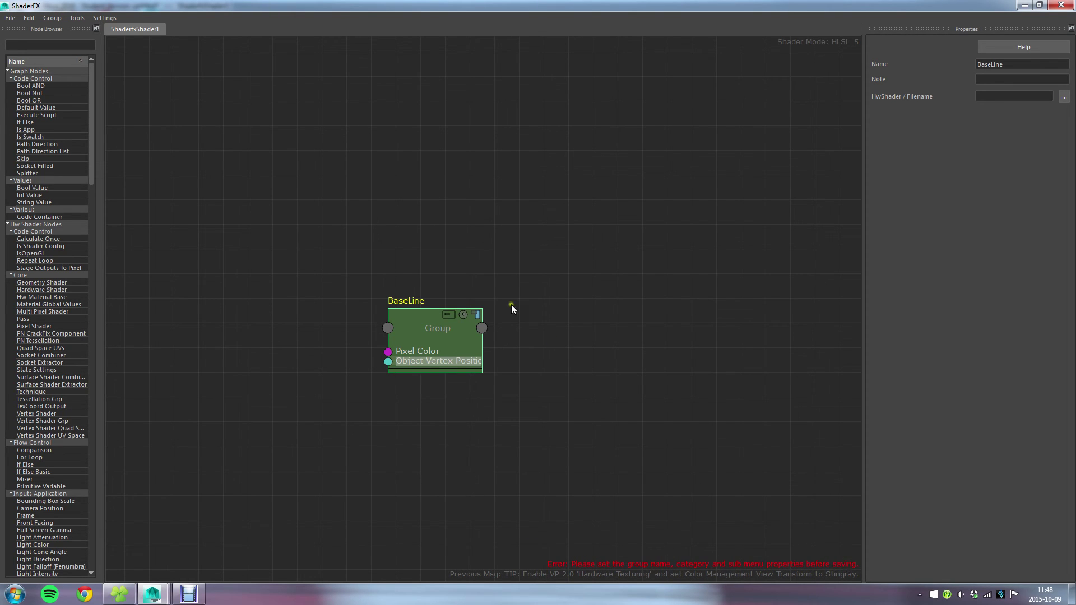
Copy the name BaseLine from the input node's Name field into its Class name field.
{"action": "double_click", "coordinate": [448, 312]}
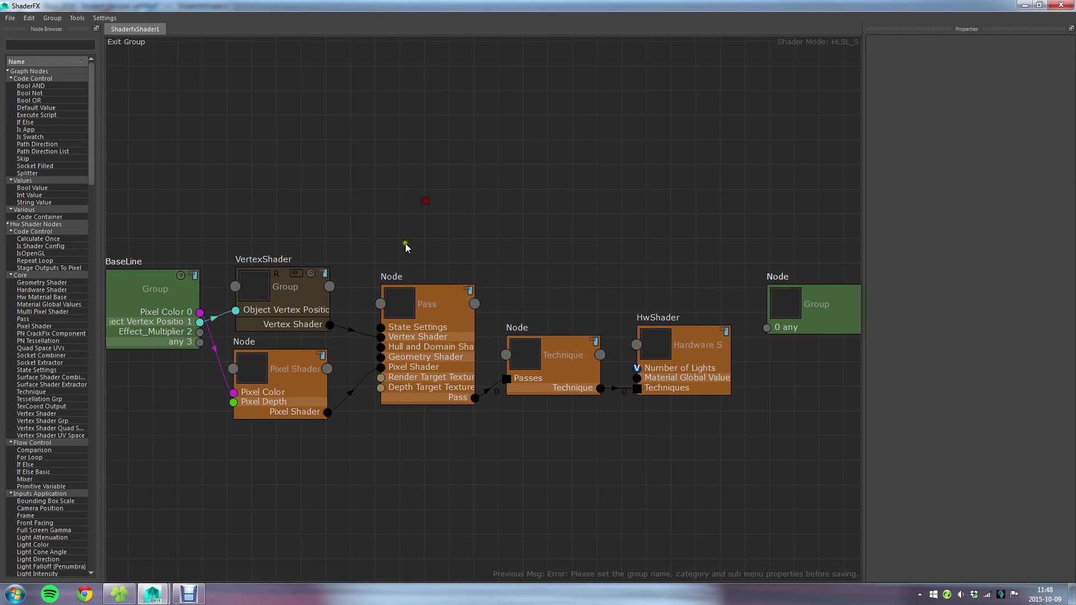
{"action": "left_click", "coordinate": [187, 314]}
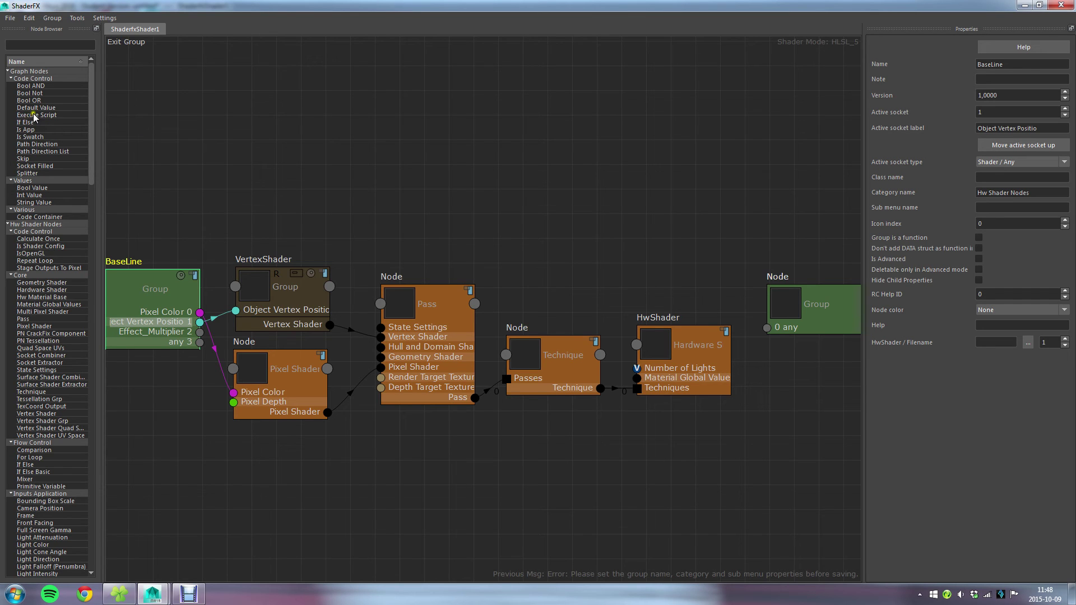
{"action": "double_click", "coordinate": [1022, 65]}
{"action": "key", "text": "ctrl+c"}
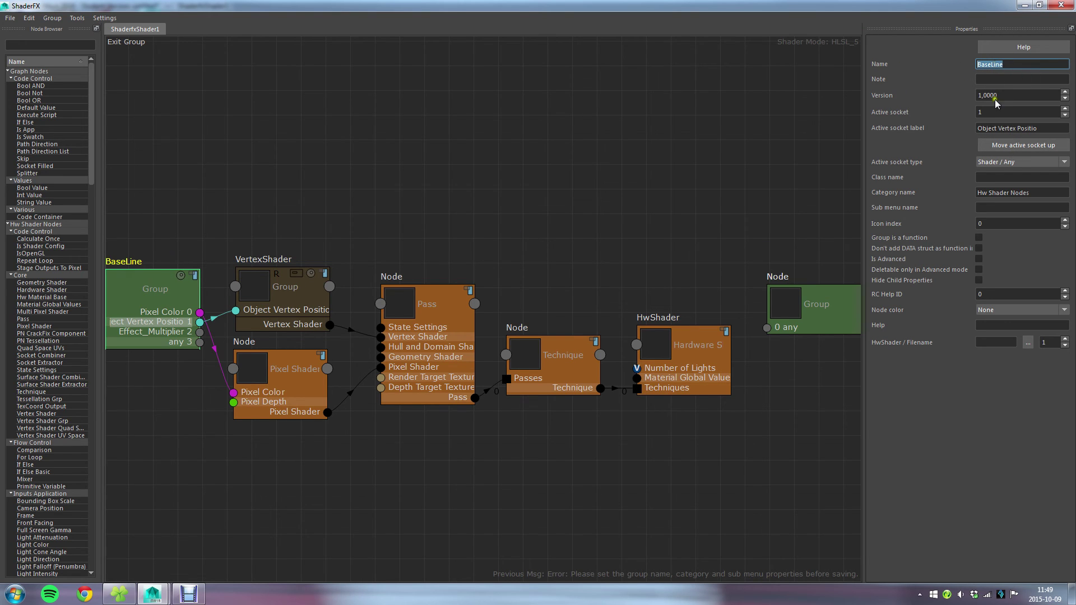
{"action": "left_click", "coordinate": [991, 178]}
{"action": "key", "text": "ctrl+v"}
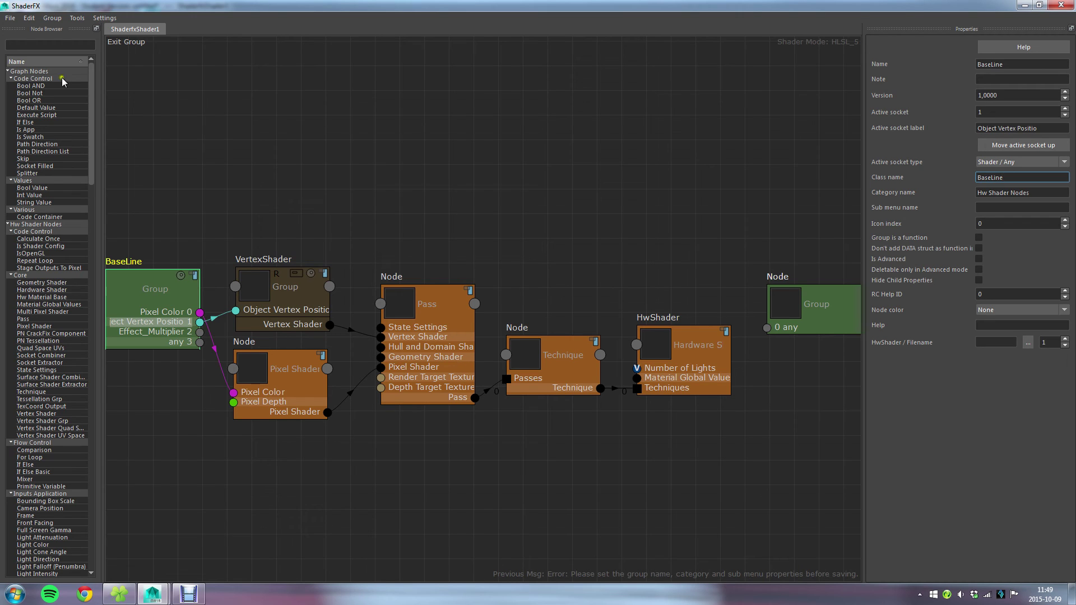
Set the group's category to a personal name ending in 'Nodes' and its sub menu to Core.
{"action": "scroll", "coordinate": [89, 79], "scroll_direction": "down", "scroll_amount": 1}
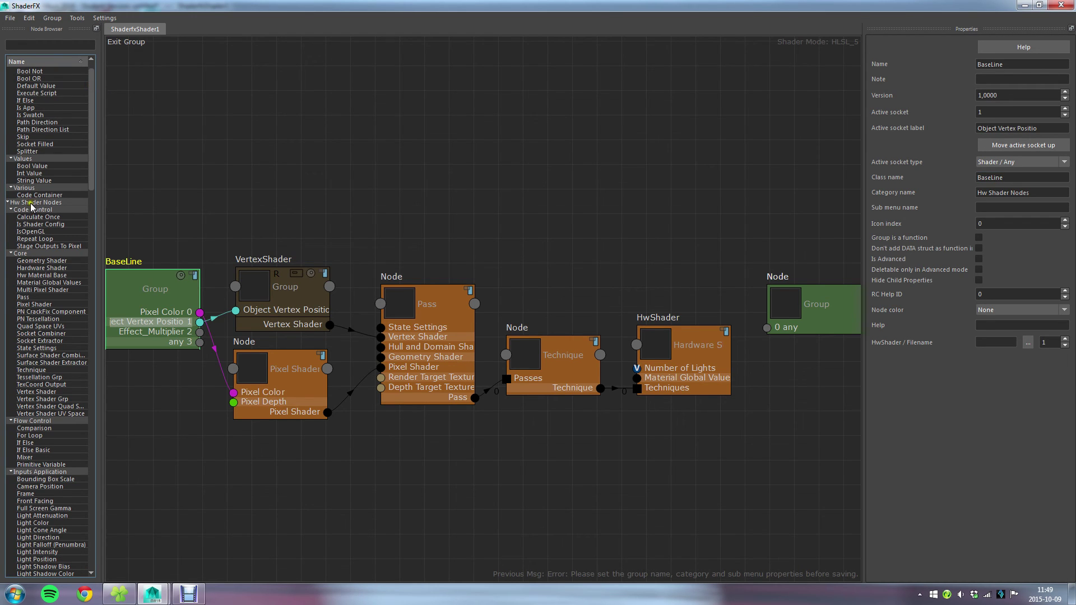
{"action": "left_click", "coordinate": [7, 203]}
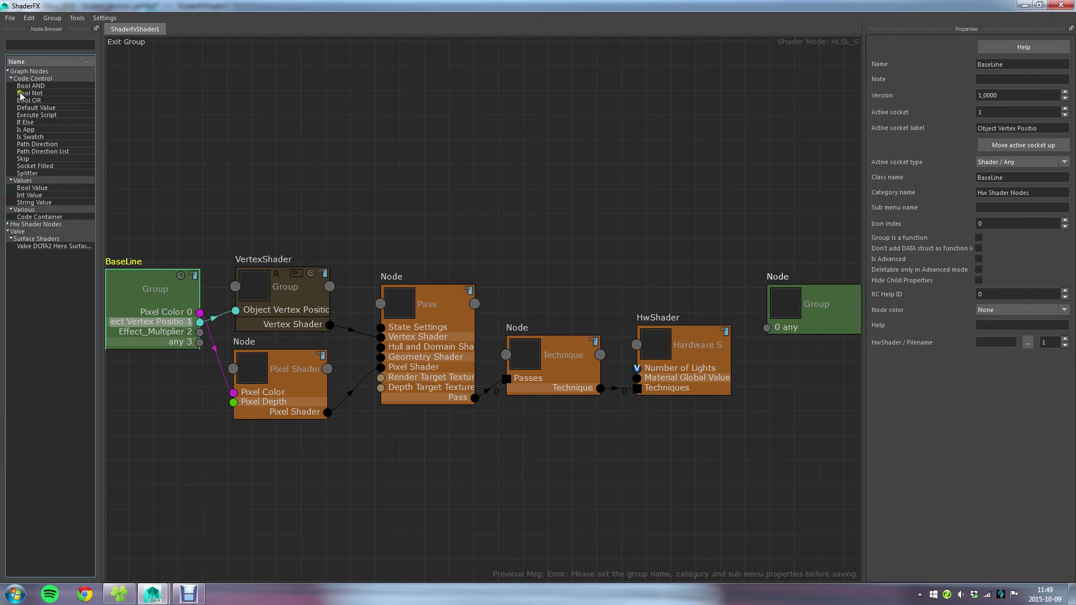
{"action": "left_click", "coordinate": [7, 71]}
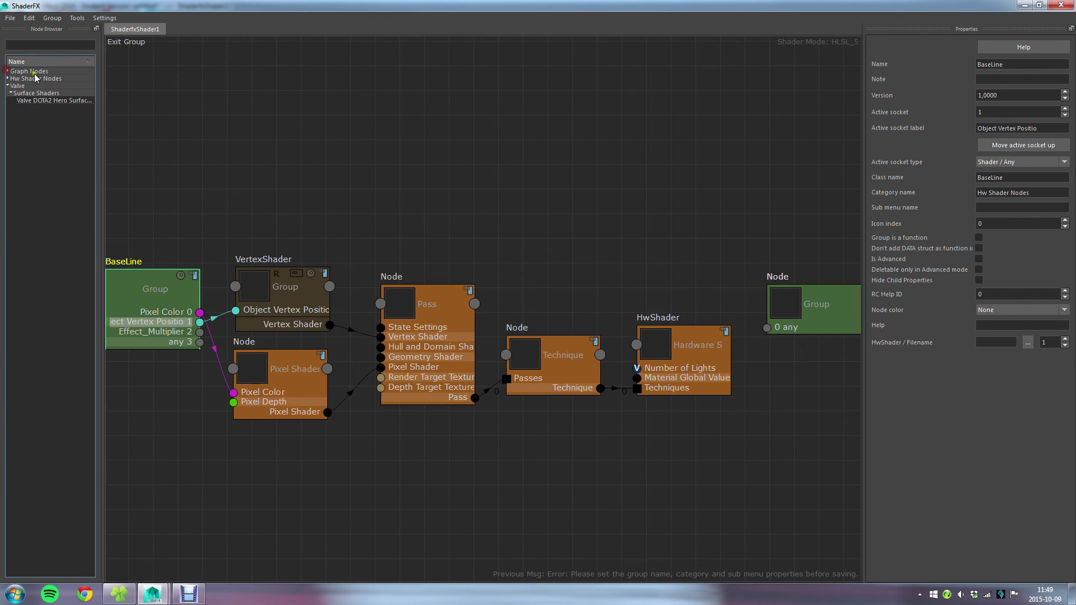
{"action": "left_click", "coordinate": [8, 86]}
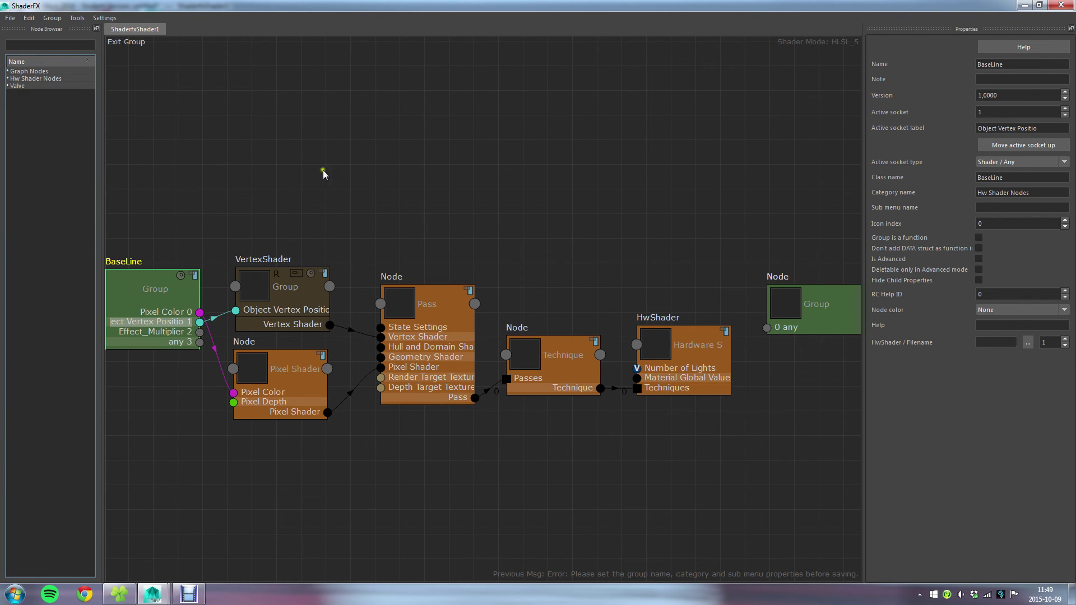
{"action": "left_click", "coordinate": [1037, 196]}
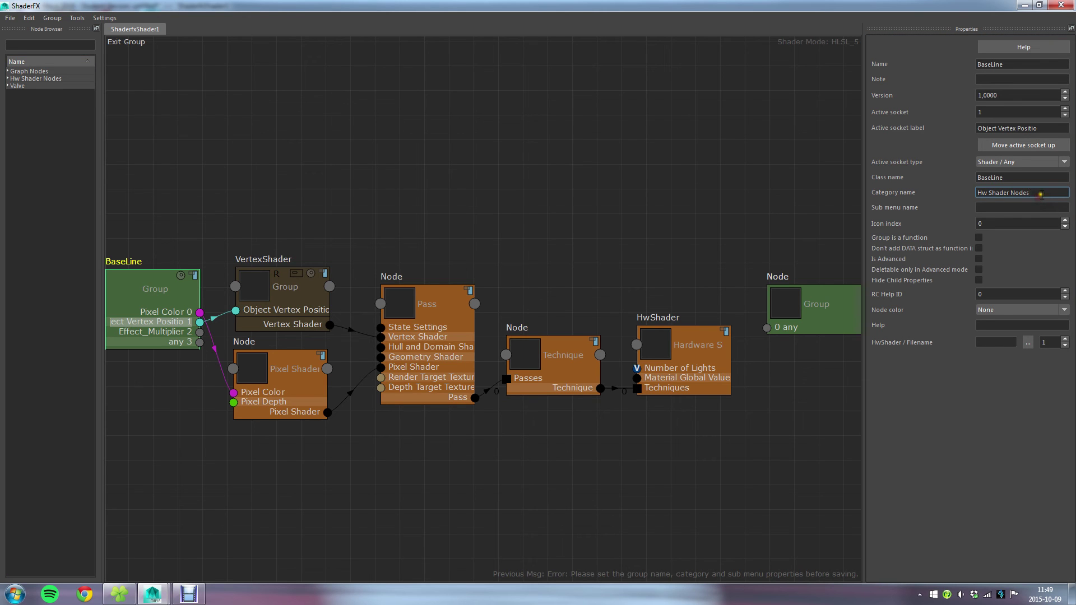
{"action": "left_click_drag", "start_coordinate": [1037, 193], "coordinate": [978, 192]}
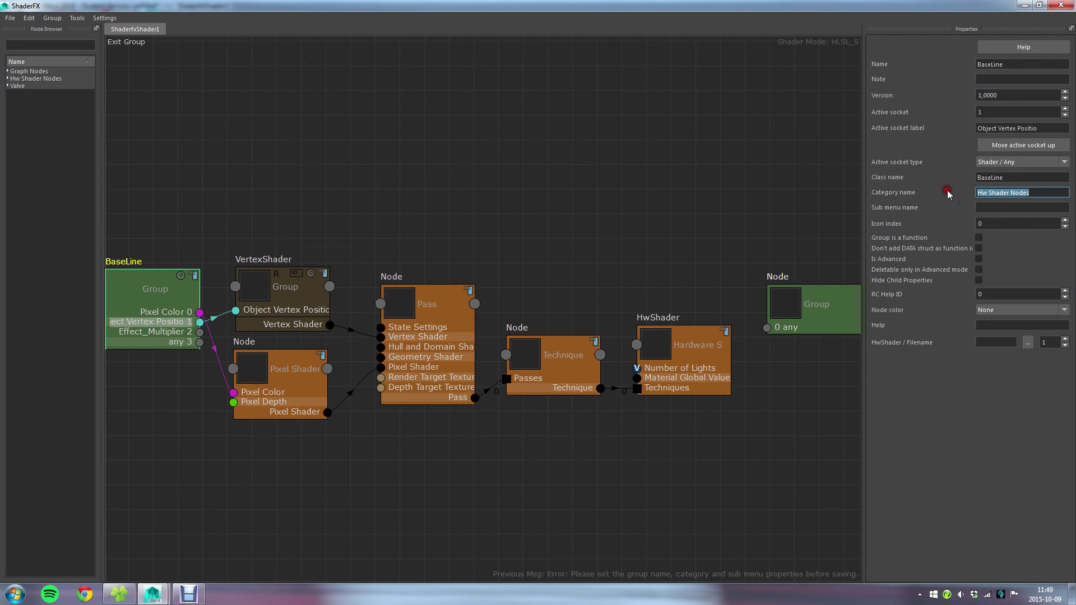
{"action": "left_click", "coordinate": [8, 78]}
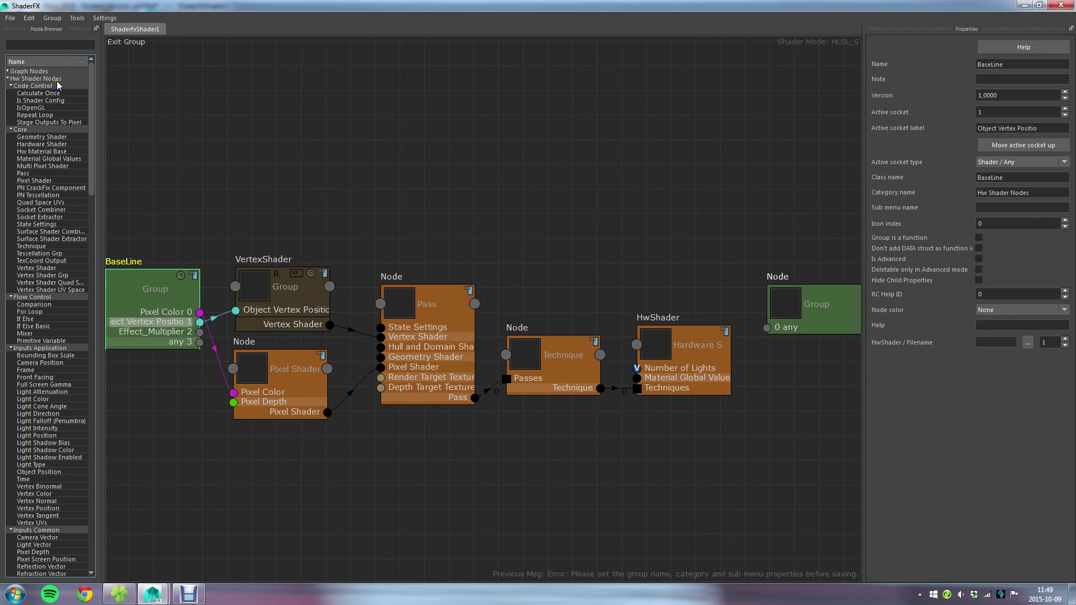
{"action": "left_click_drag", "start_coordinate": [1036, 193], "coordinate": [973, 192]}
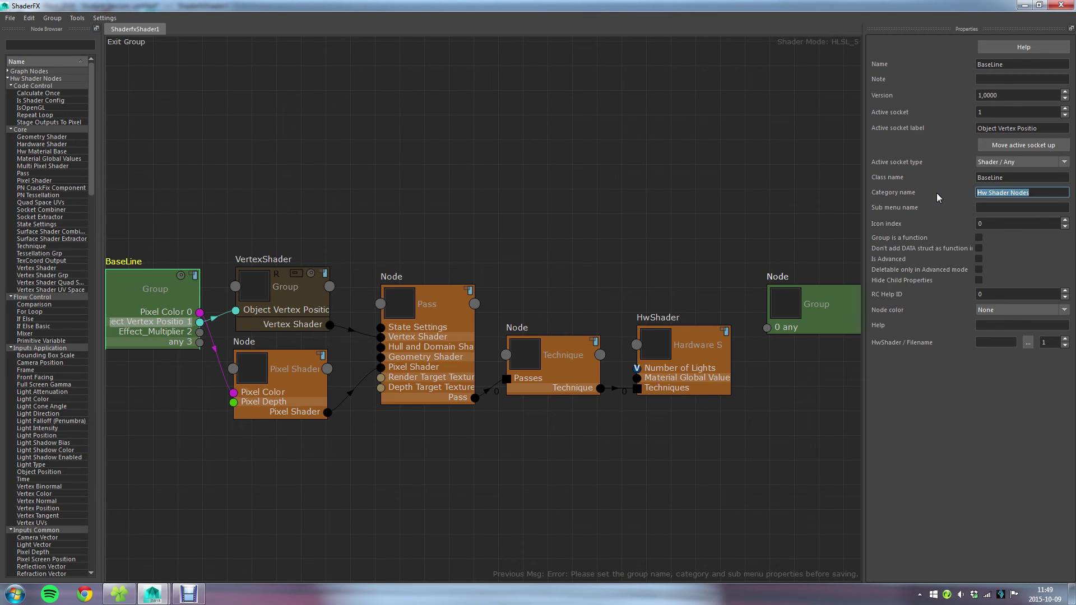
{"action": "type", "text": "Kostas Nodes"}
{"action": "key", "text": "Tab"}
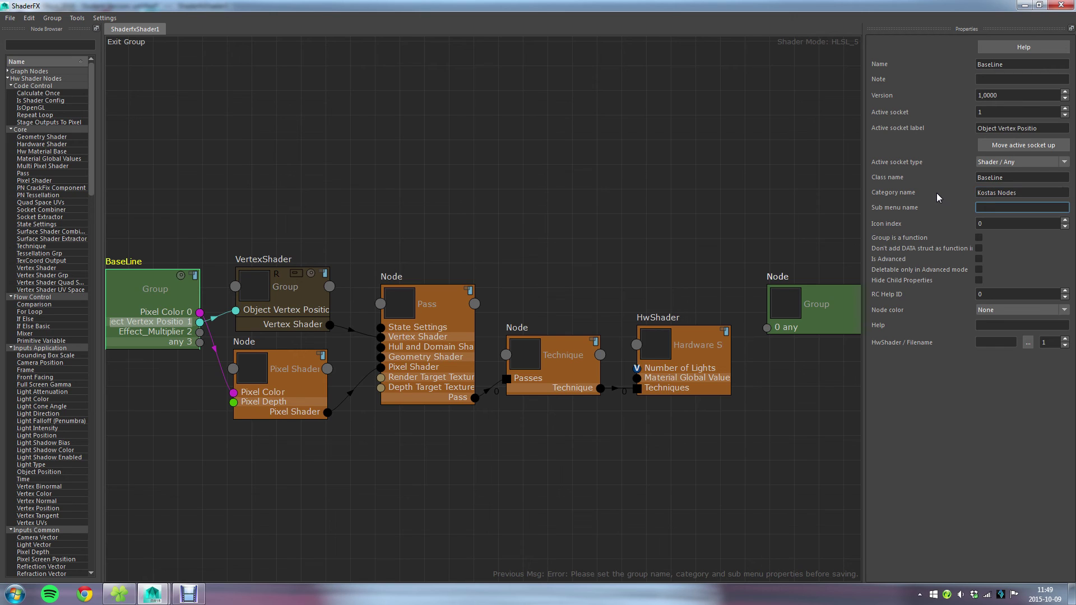
{"action": "type", "text": "Core"}
Commit the Core sub menu and save the BaseLine group to disk as a .grp file.
{"action": "left_click", "coordinate": [637, 204]}
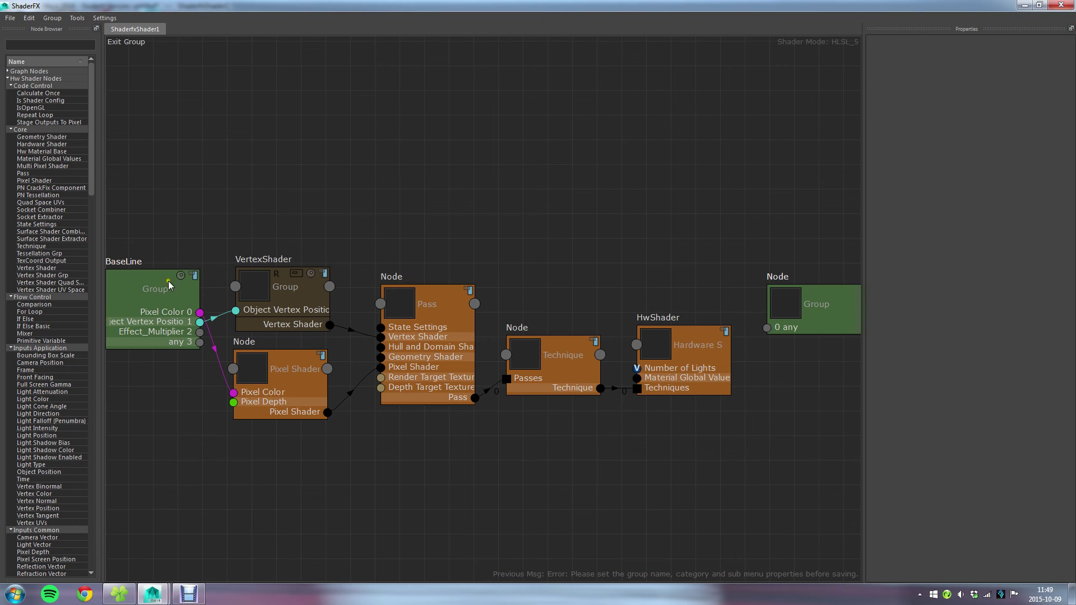
{"action": "left_click", "coordinate": [146, 299]}
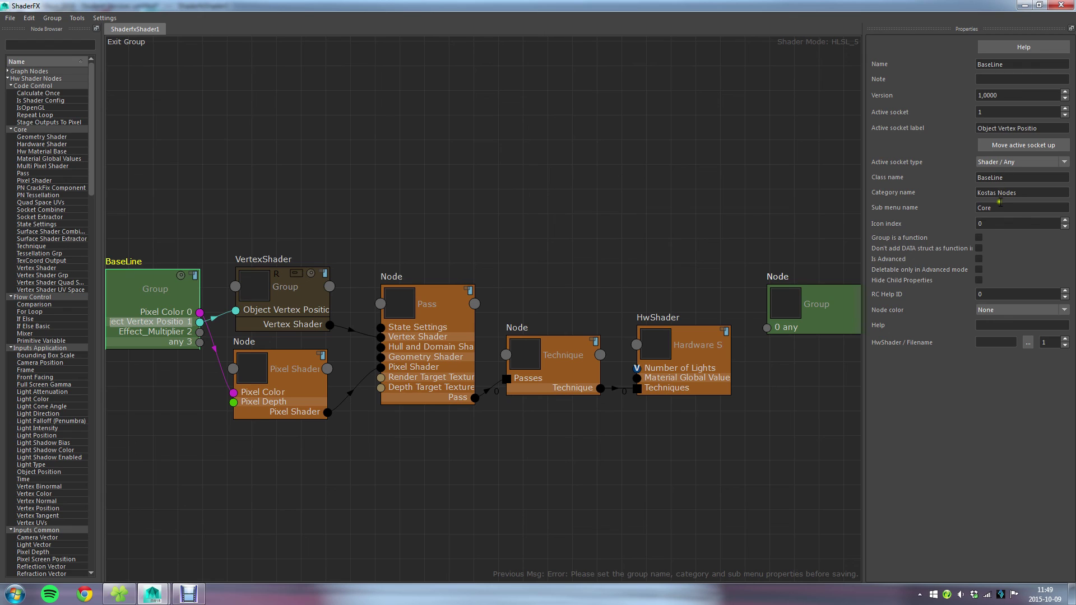
{"action": "left_click", "coordinate": [131, 42]}
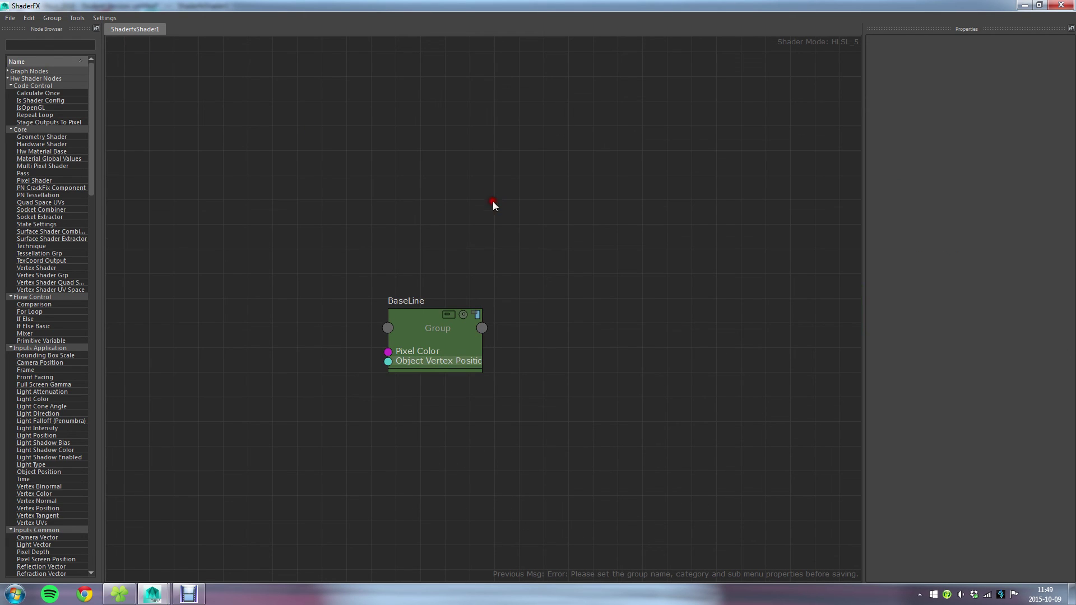
{"action": "left_click", "coordinate": [459, 331]}
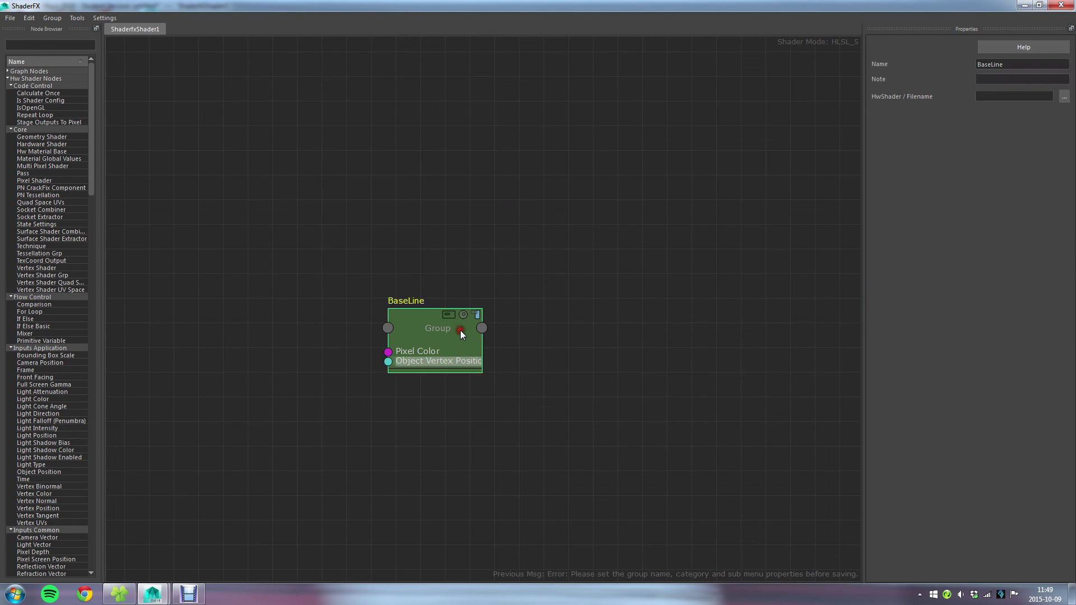
{"action": "left_click", "coordinate": [53, 19]}
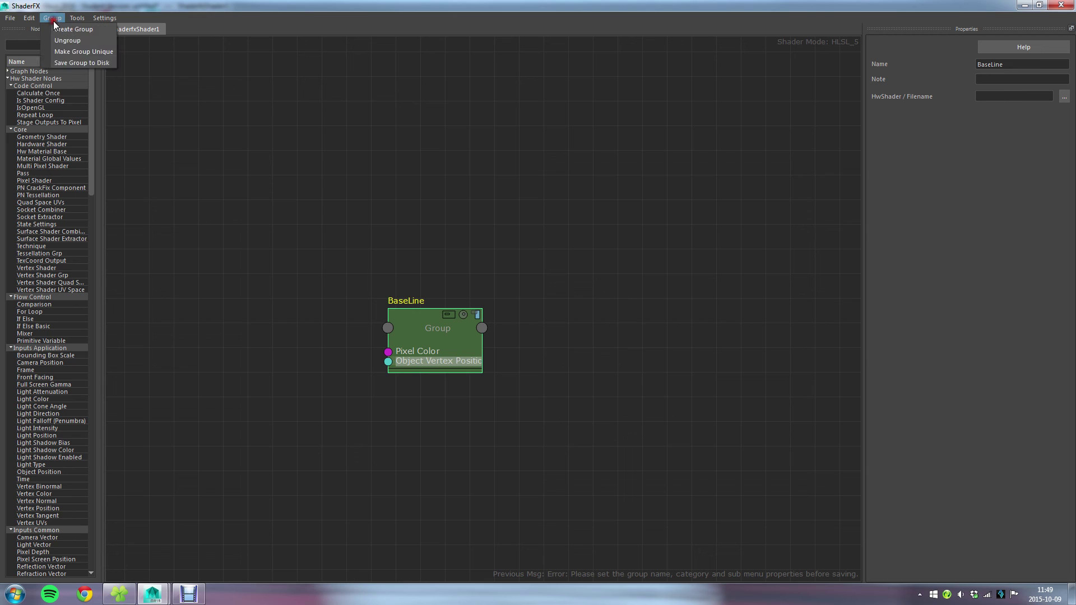
{"action": "left_click", "coordinate": [69, 63]}
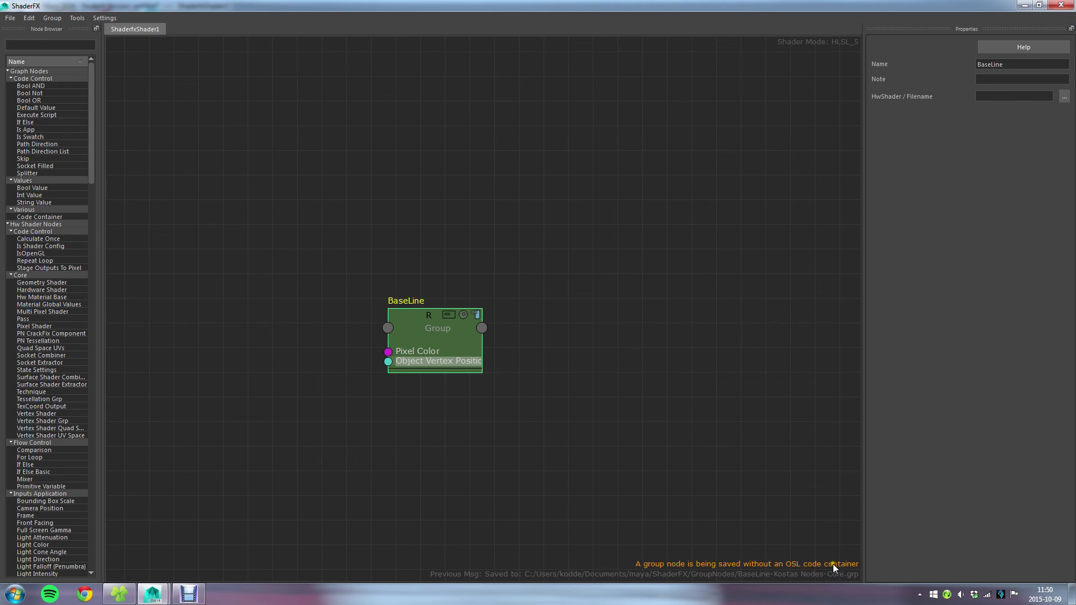
Drag a copy of BaseLine from the new custom category's Core sub-menu onto the canvas.
{"action": "left_click", "coordinate": [7, 71]}
{"action": "left_click", "coordinate": [8, 79]}
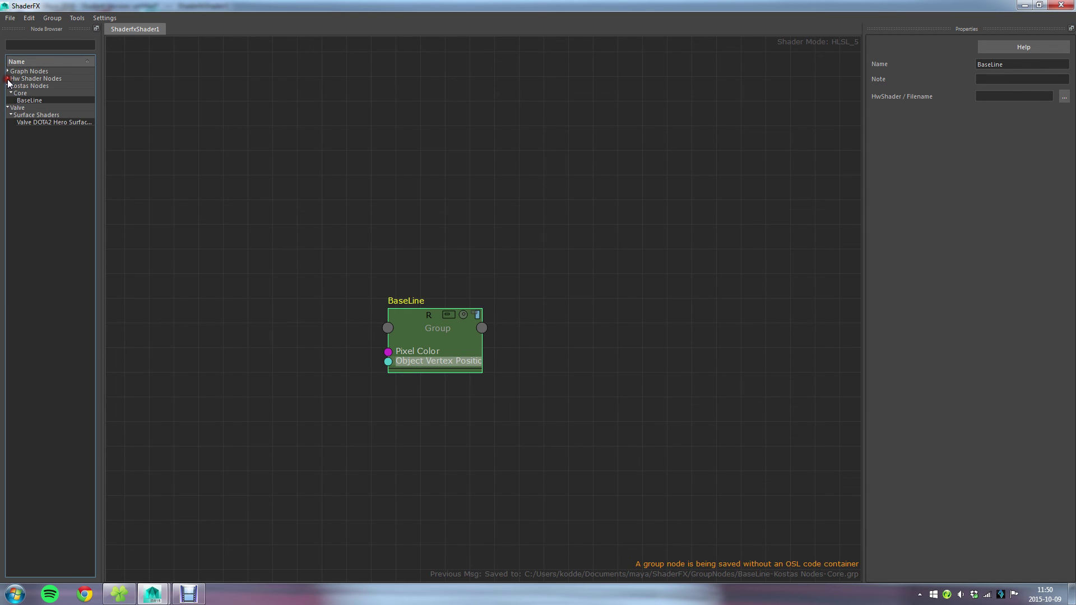
{"action": "left_click", "coordinate": [29, 87]}
{"action": "left_click_drag", "start_coordinate": [29, 100], "coordinate": [498, 194]}
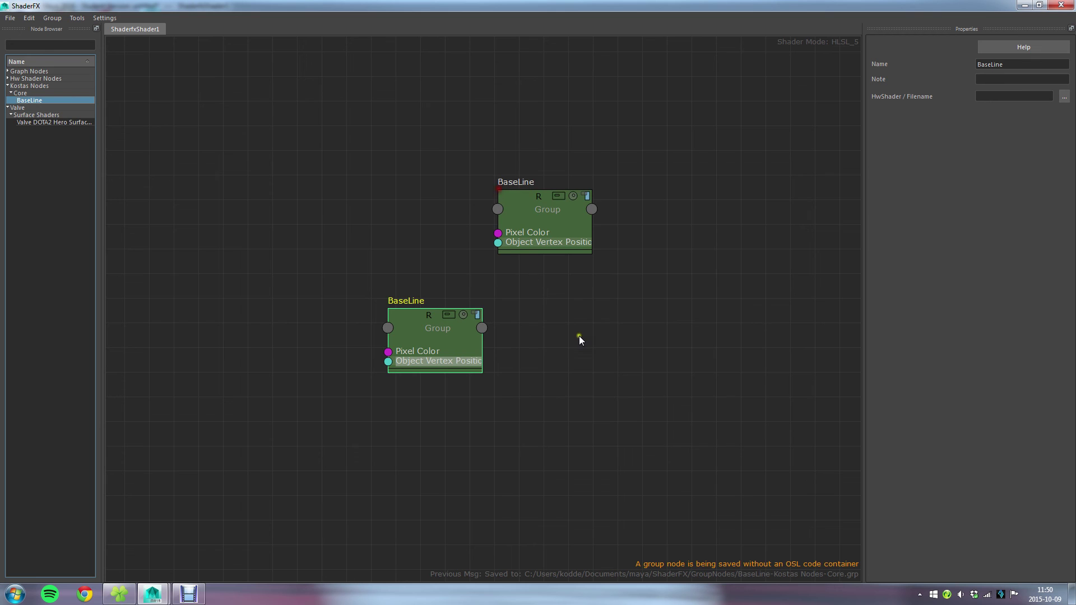
Compare both BaseLine group contents, then delete the original BaseLine node.
{"action": "left_click", "coordinate": [448, 315]}
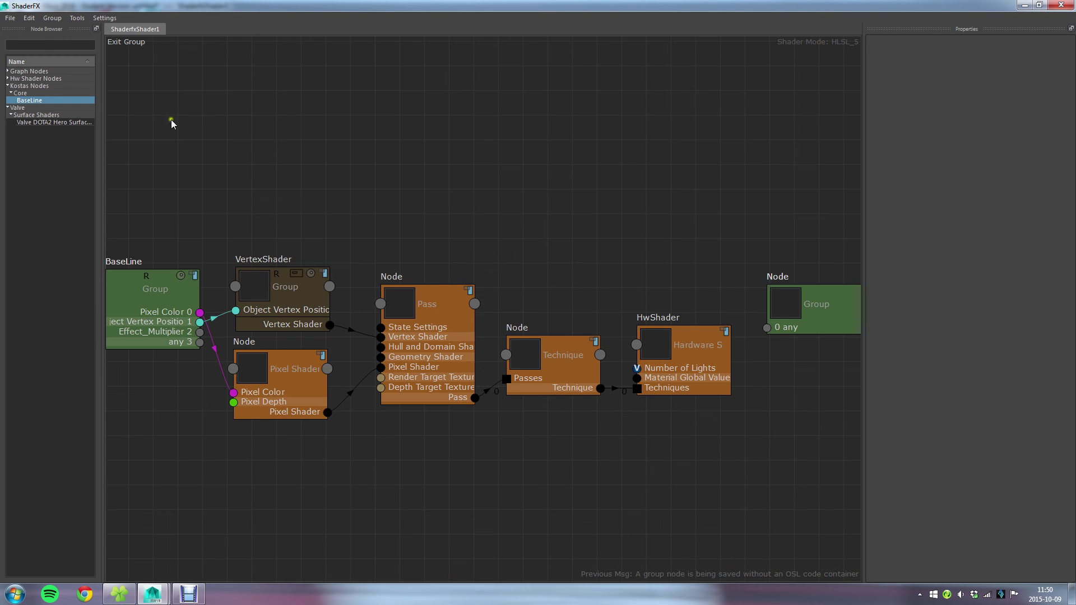
{"action": "left_click", "coordinate": [140, 43]}
{"action": "left_click", "coordinate": [448, 322]}
{"action": "key", "text": "Delete"}
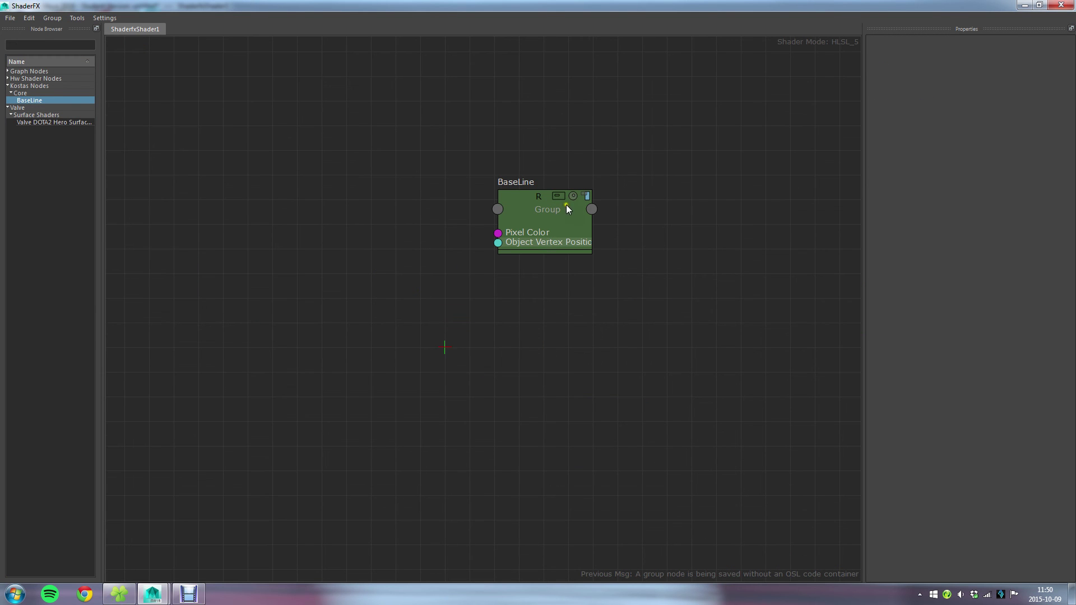
{"action": "left_click", "coordinate": [559, 196]}
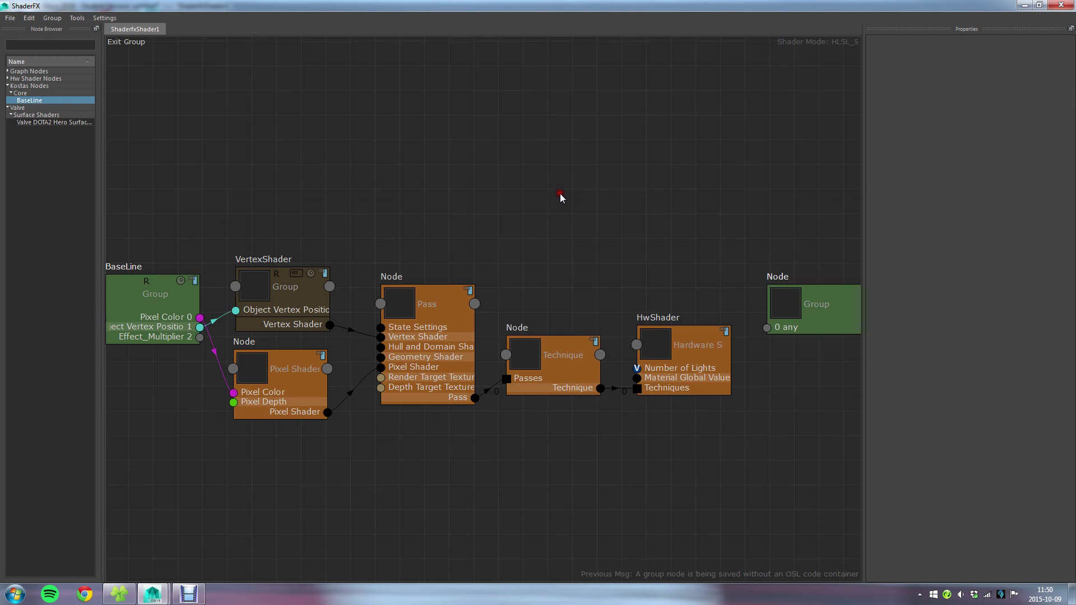
{"action": "left_click", "coordinate": [126, 44]}
Move the remaining BaseLine node, undo the move, and reselect it.
{"action": "left_click_drag", "start_coordinate": [429, 321], "coordinate": [337, 442]}
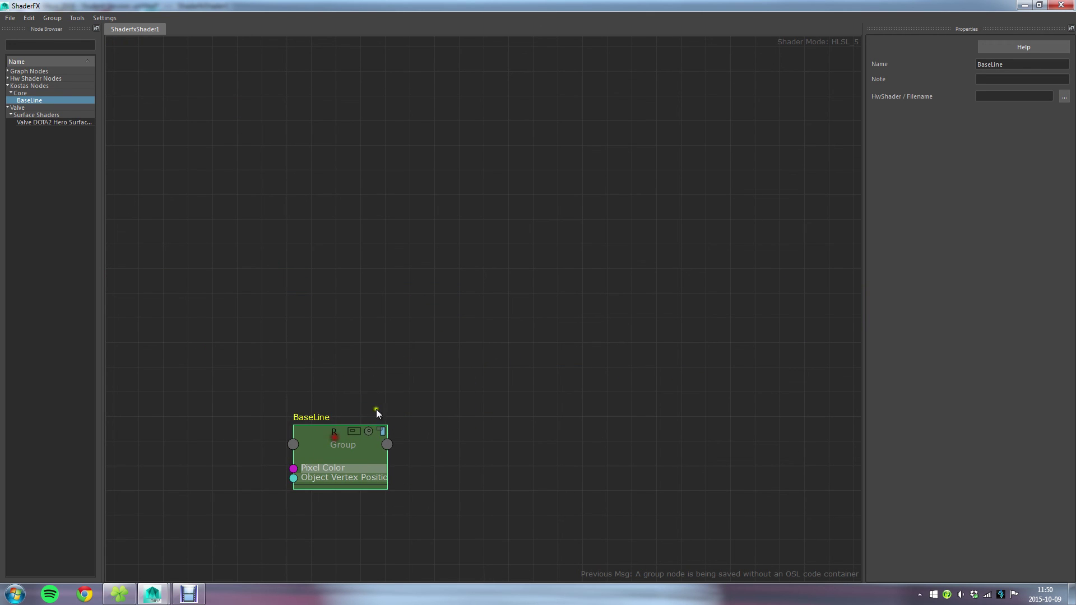
{"action": "key", "text": "ctrl+z"}
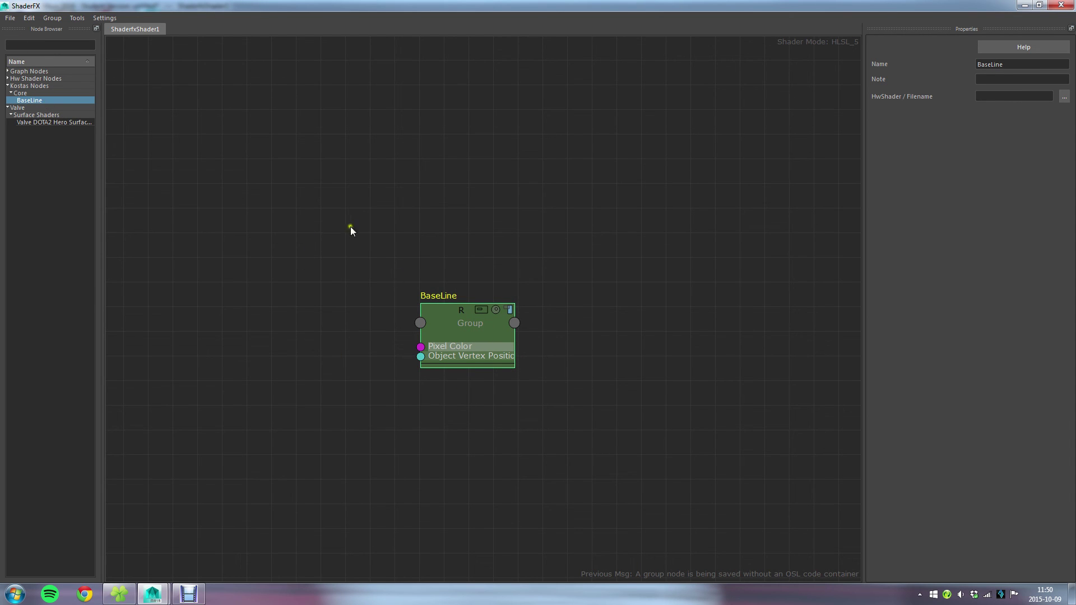
{"action": "left_click", "coordinate": [349, 162]}
{"action": "left_click", "coordinate": [442, 315]}
{"action": "left_click", "coordinate": [674, 359]}
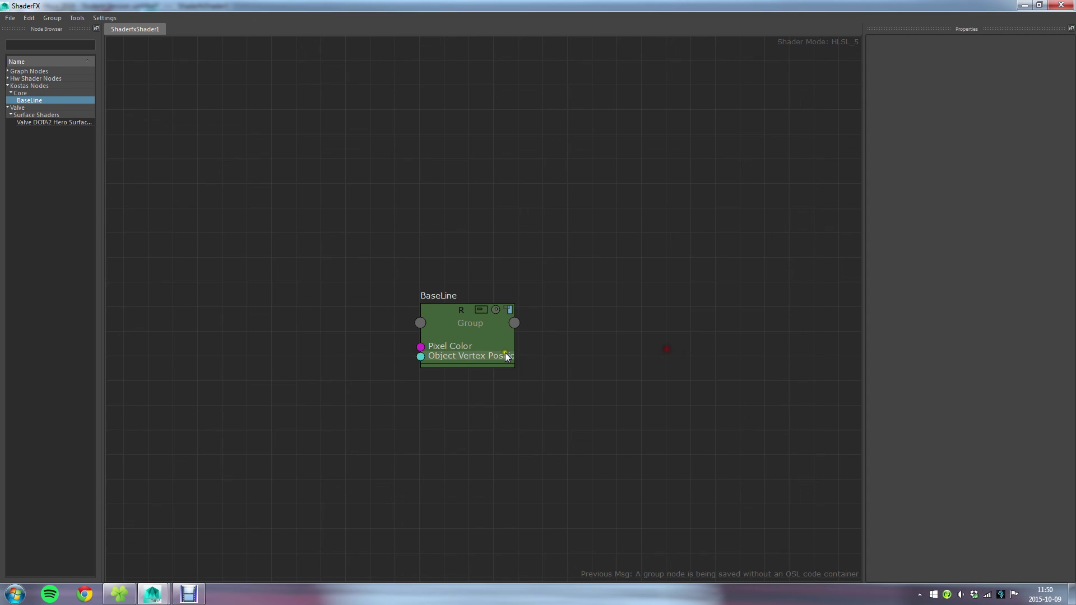
{"action": "scroll", "coordinate": [522, 390], "scroll_direction": "up", "scroll_amount": 2}
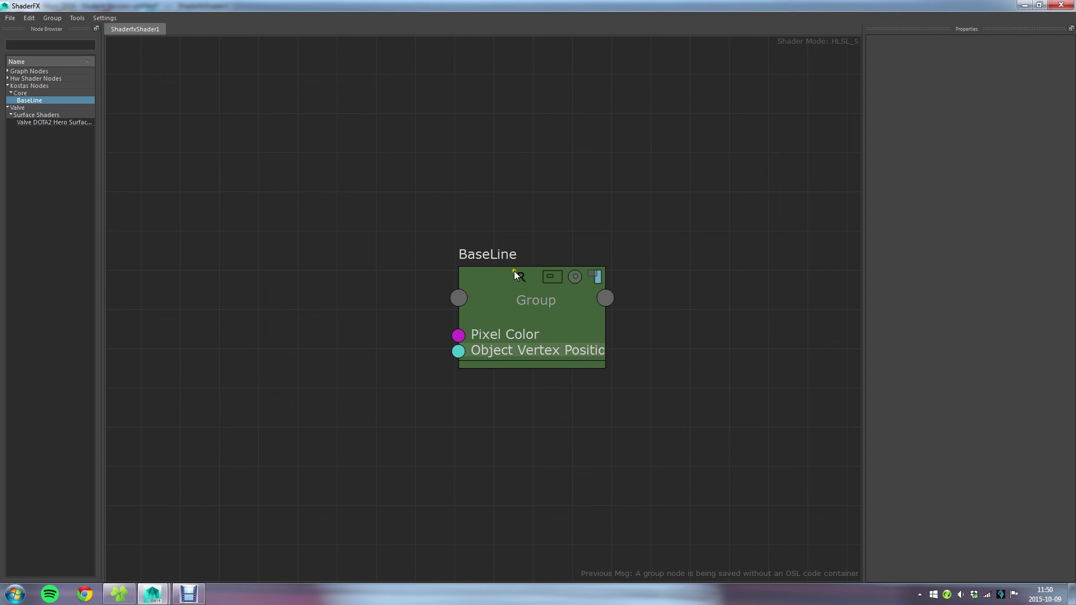
{"action": "left_click", "coordinate": [521, 297]}
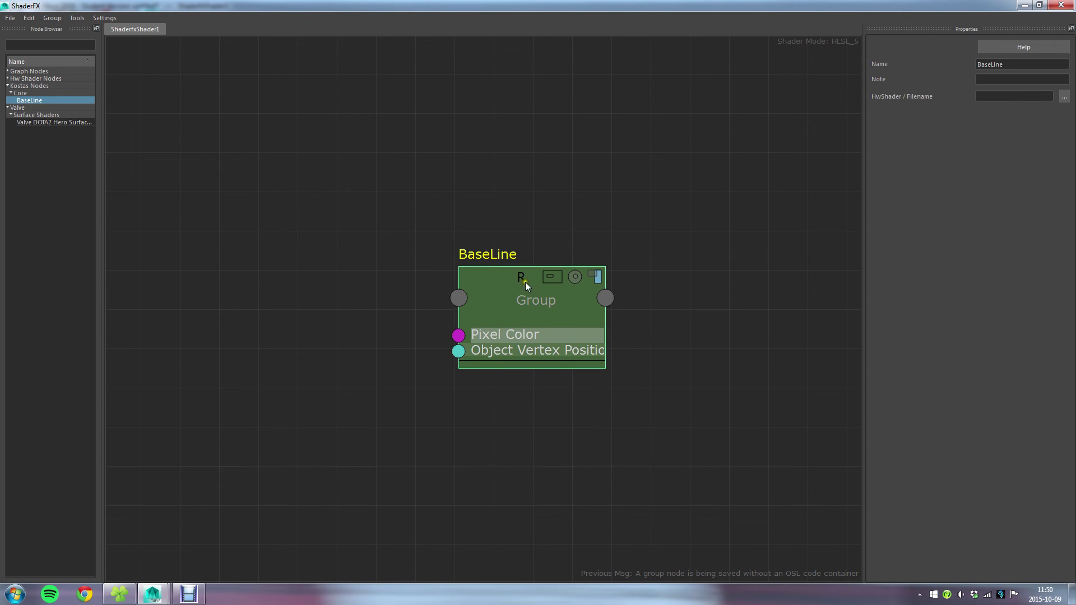
{"action": "scroll", "coordinate": [658, 348], "scroll_direction": "down", "scroll_amount": 2}
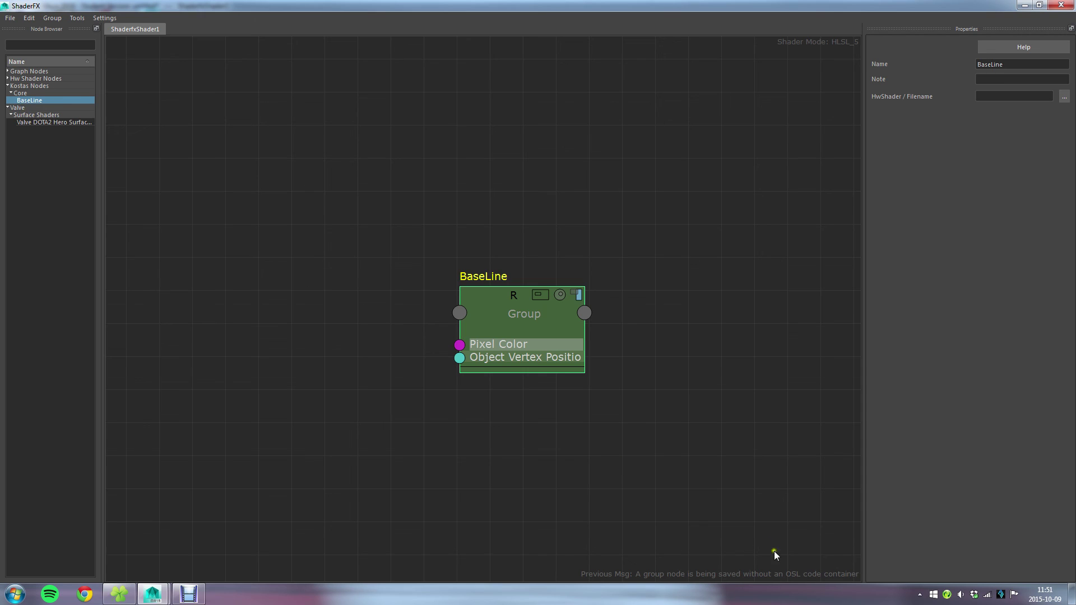
Apply Make Group Unique to the BaseLine node so it stops referencing the saved .grp file.
{"action": "left_click", "coordinate": [679, 375]}
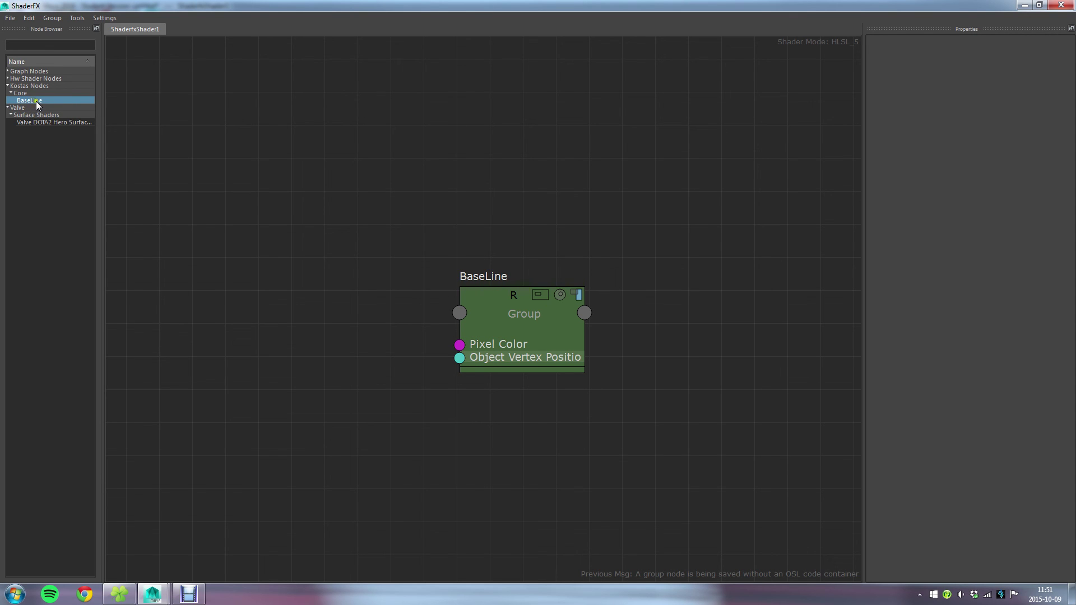
{"action": "left_click_drag", "start_coordinate": [32, 103], "coordinate": [448, 242]}
{"action": "left_click", "coordinate": [493, 327]}
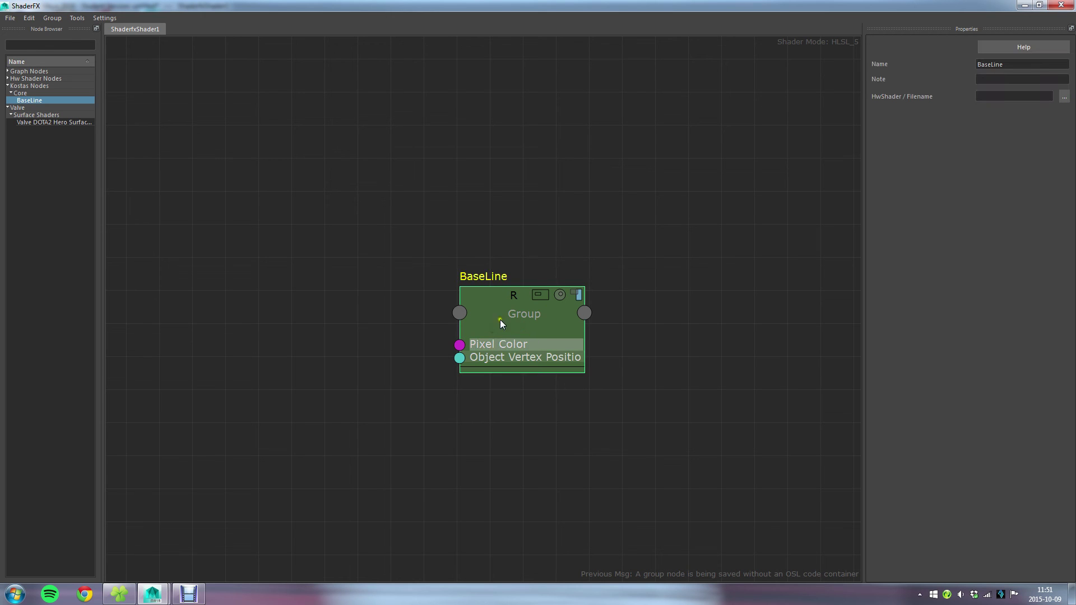
{"action": "left_click", "coordinate": [53, 18]}
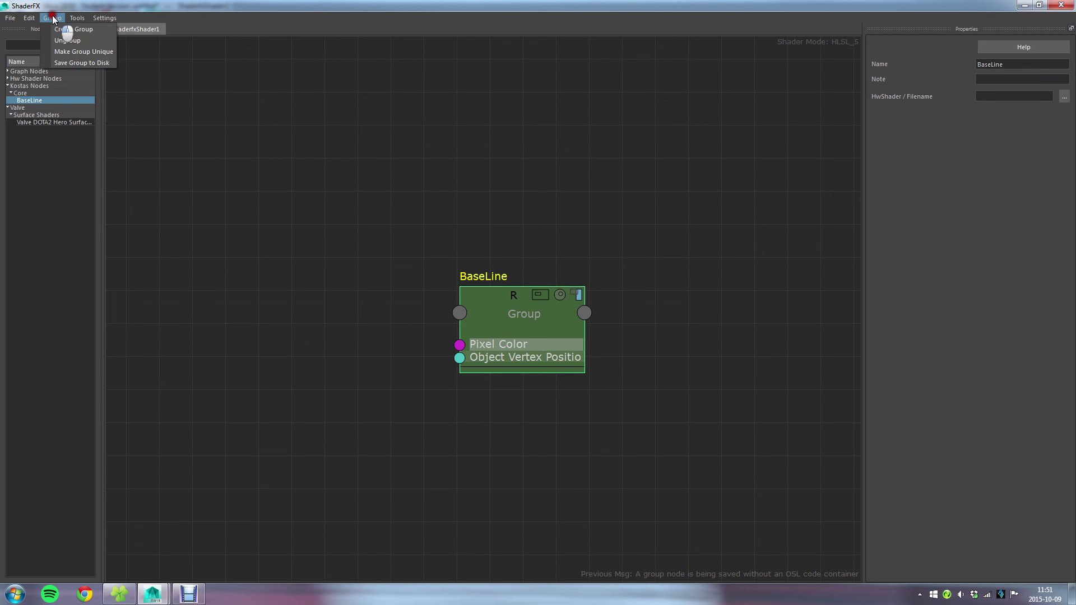
{"action": "left_click", "coordinate": [79, 52]}
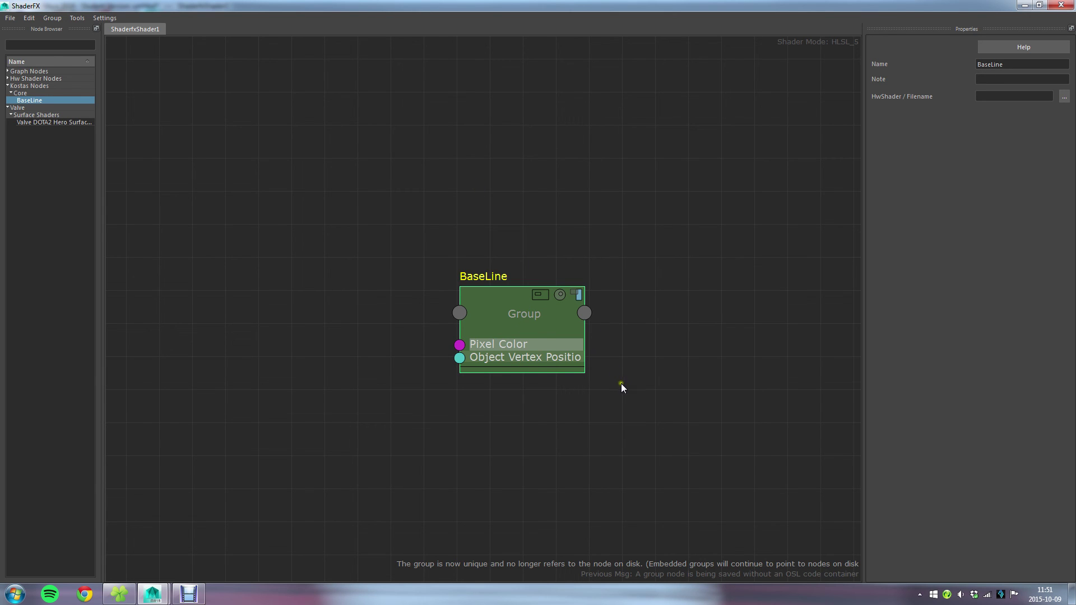
{"action": "left_click", "coordinate": [659, 388]}
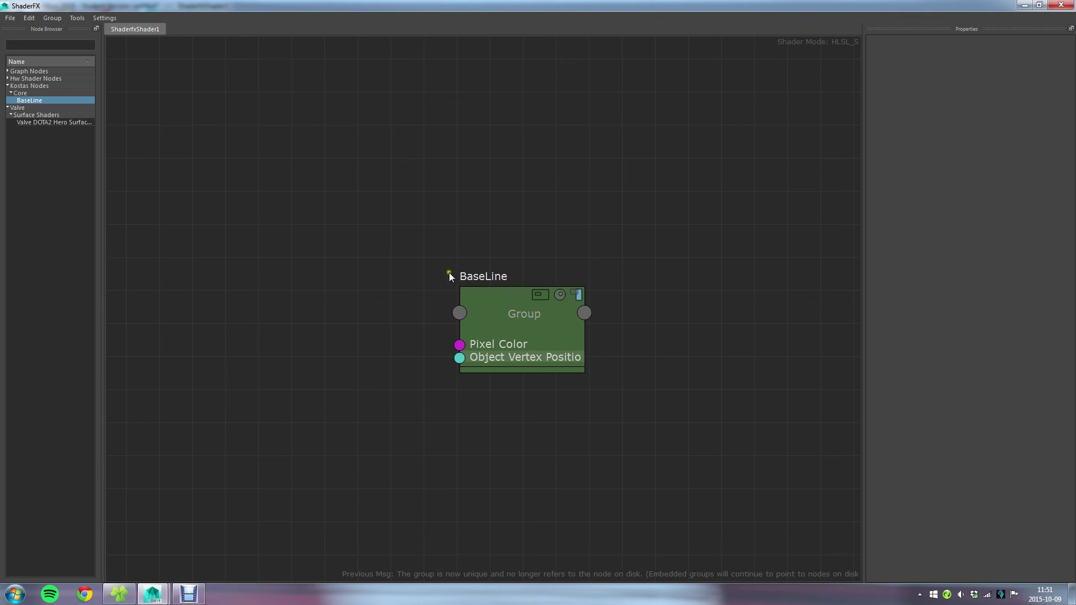